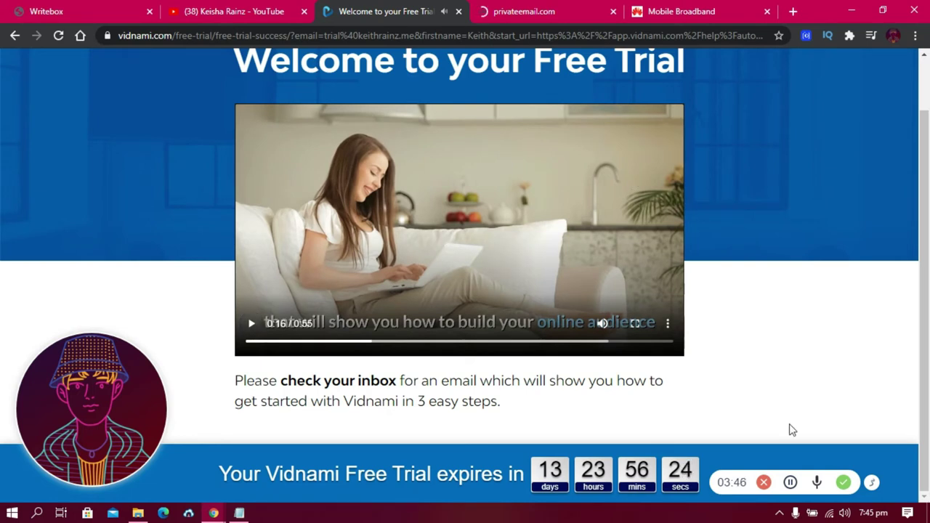
# Open the Vidnami account through the access link in the welcome email.
pyautogui.click(791, 484)
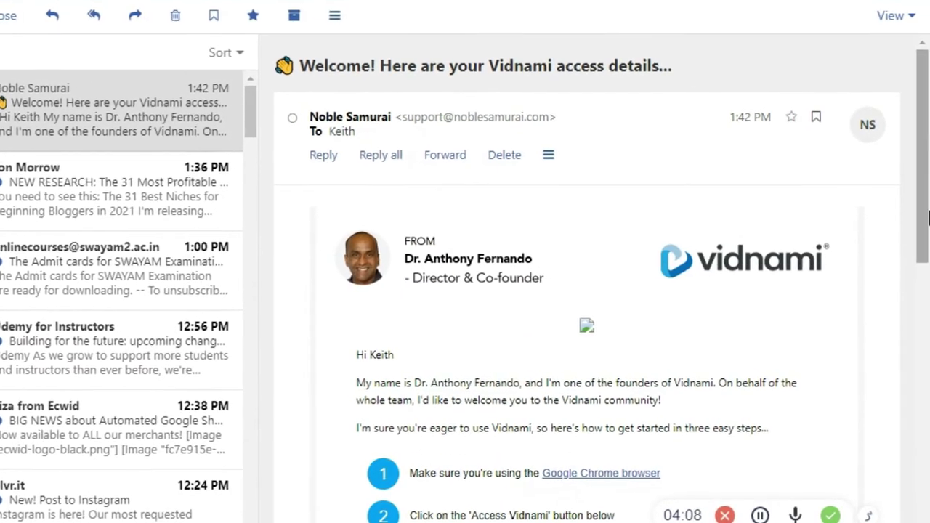
pyautogui.moveTo(925, 187); pyautogui.dragTo(928, 280)
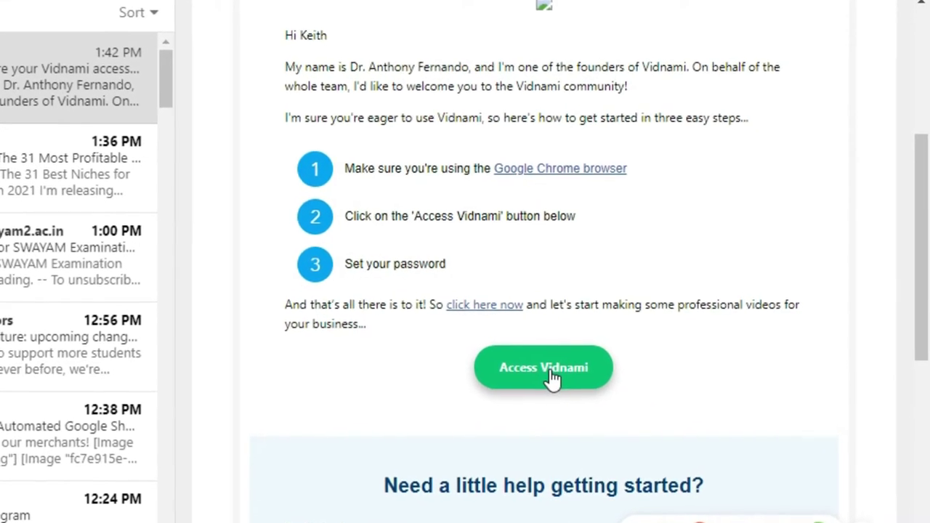
pyautogui.click(554, 370)
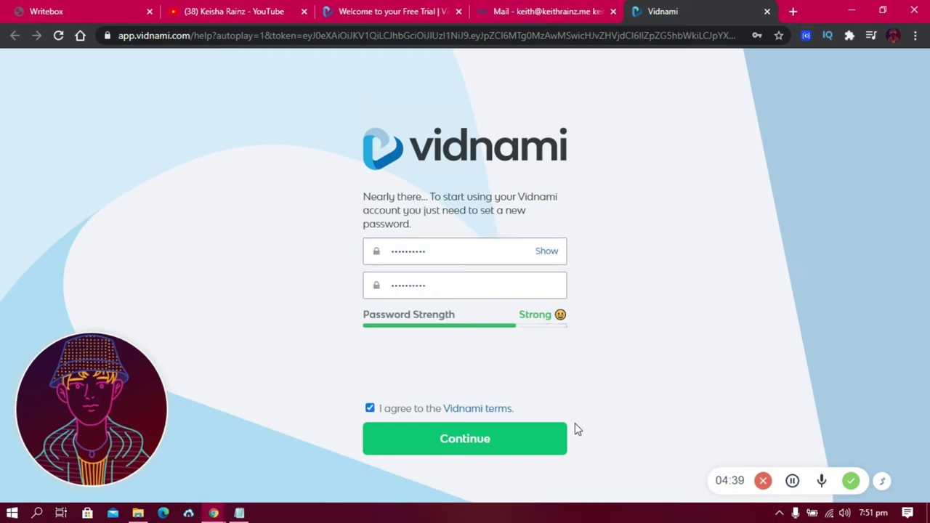
# Submit the new account password with the terms accepted, and decline the browser's offer to update the saved password.
pyautogui.click(494, 450)
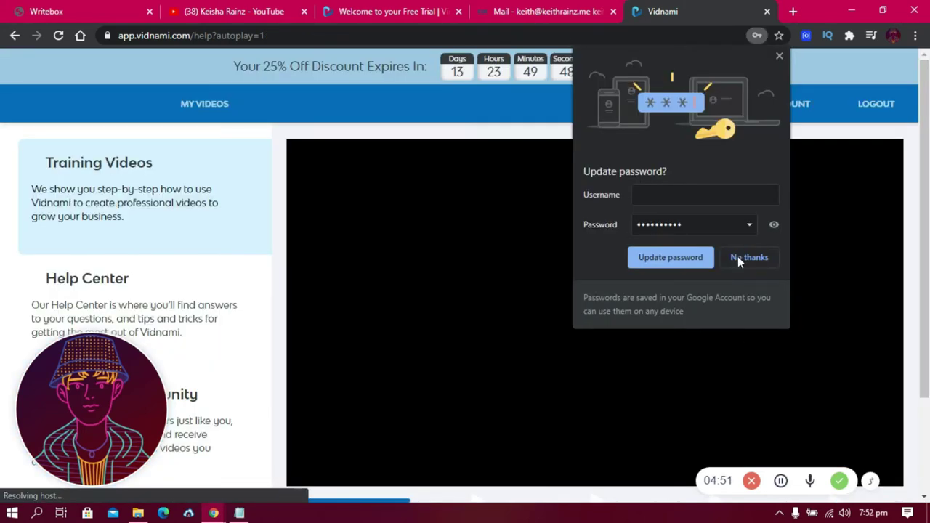
pyautogui.click(738, 257)
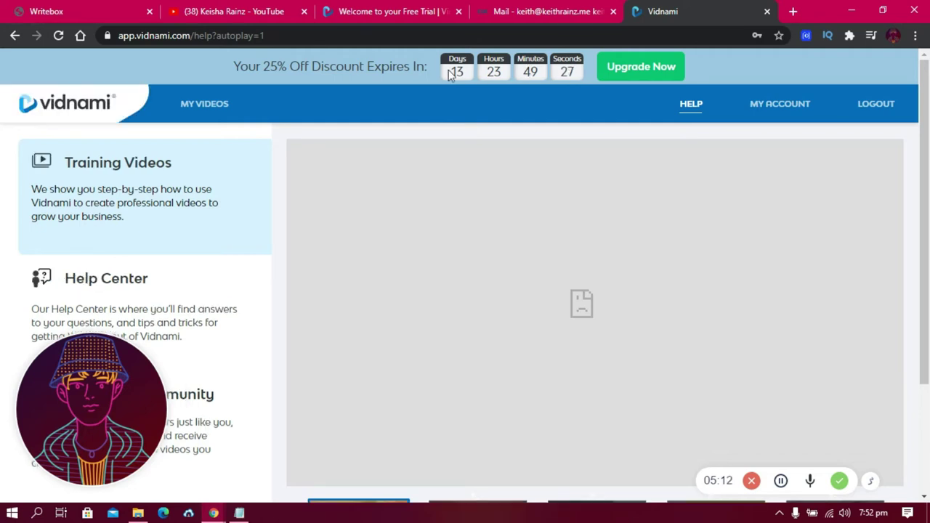
# Start creating a new video from the training videos page.
pyautogui.moveTo(926, 168); pyautogui.dragTo(928, 322)
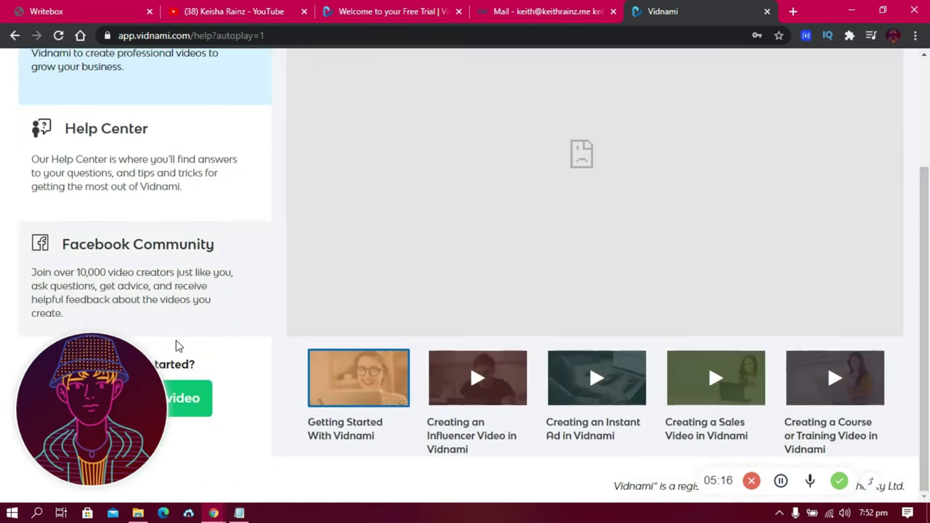
pyautogui.moveTo(75, 442)
pyautogui.click(65, 482)
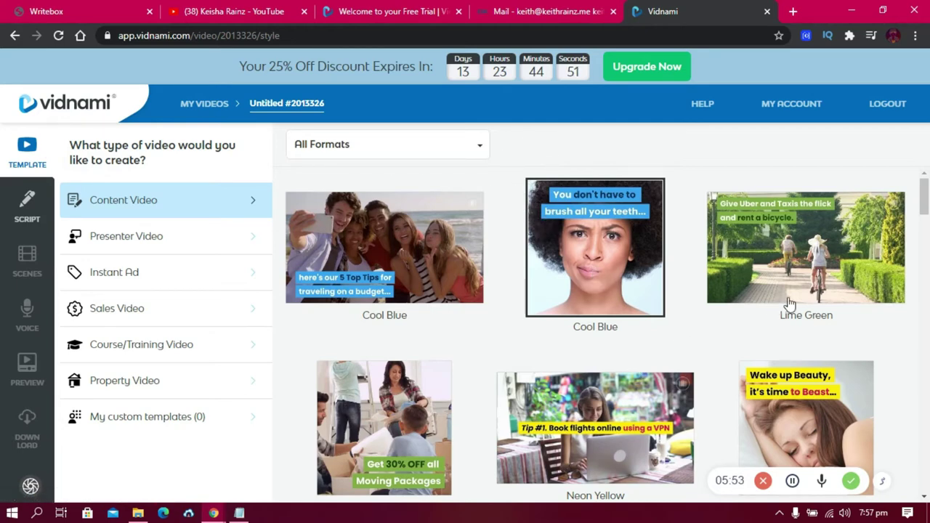
# Browse the templates offered for the Content Video, Presenter Video, Instant Ad and Sales Video types.
pyautogui.moveTo(925, 191); pyautogui.dragTo(313, 212)
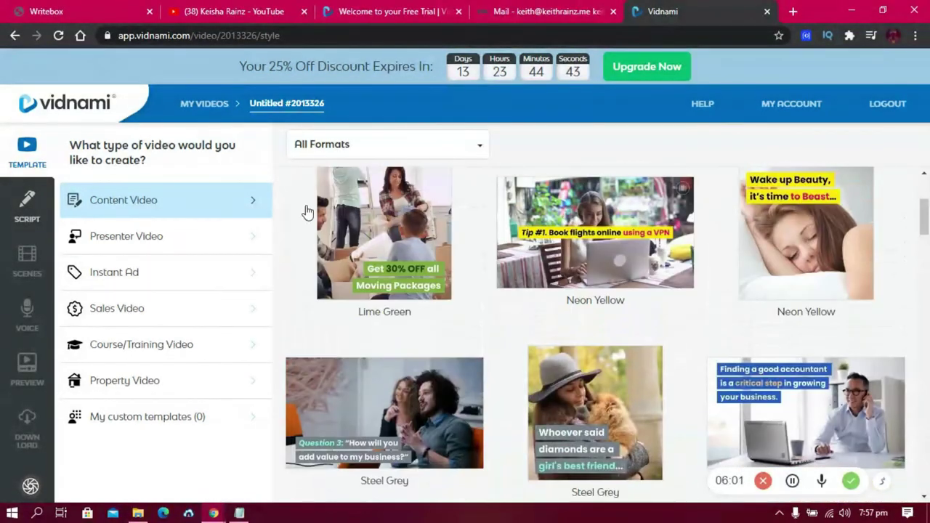
pyautogui.click(203, 239)
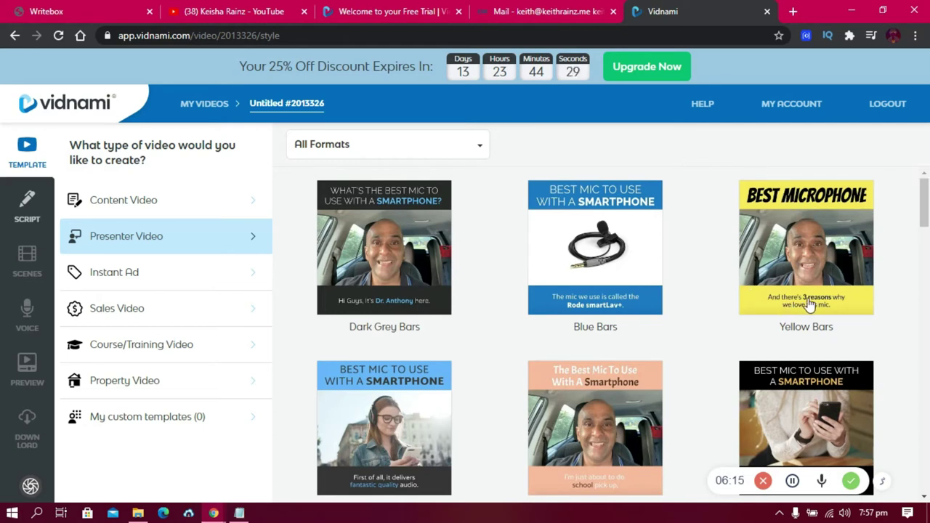
pyautogui.moveTo(924, 211); pyautogui.dragTo(926, 421)
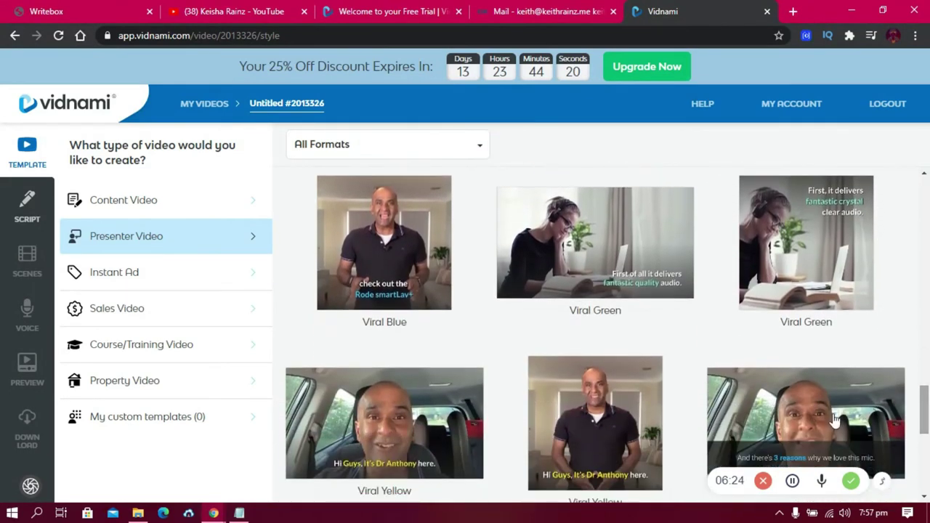
pyautogui.click(229, 274)
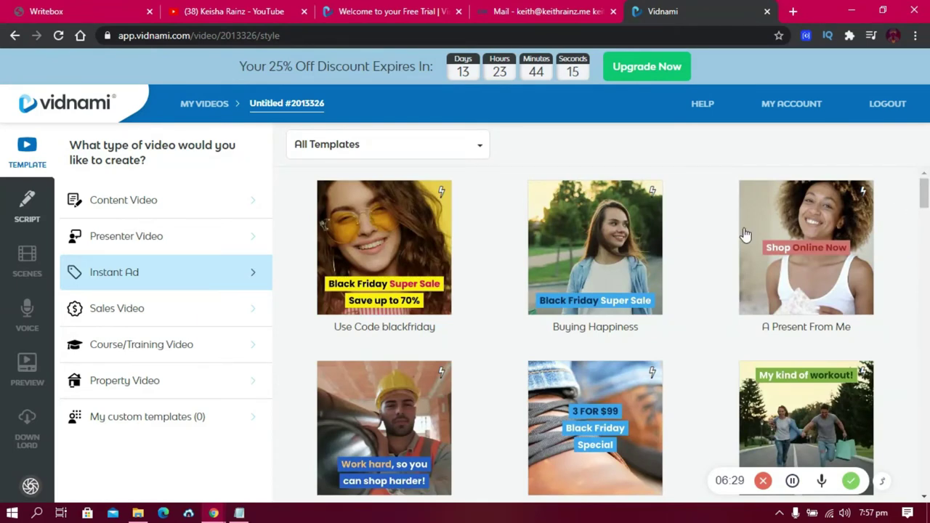
pyautogui.click(203, 312)
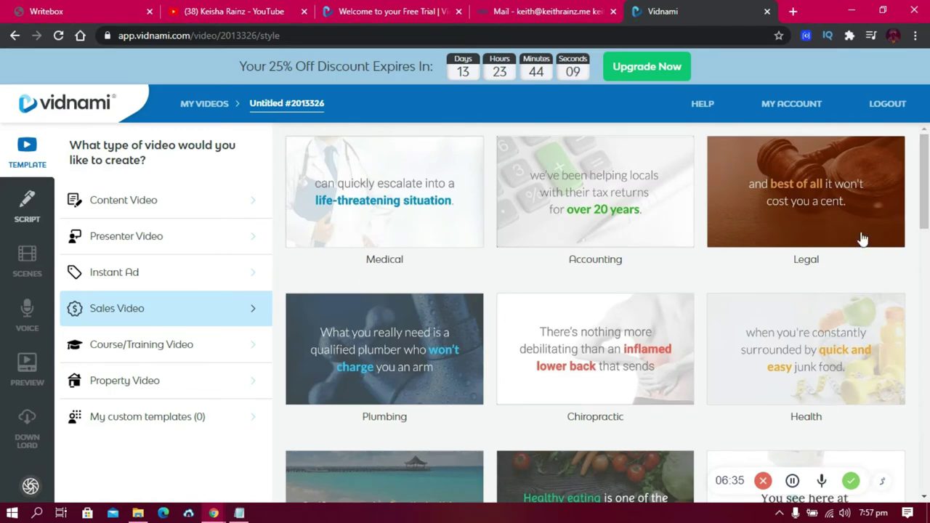
pyautogui.scroll(-3, 603, 312)
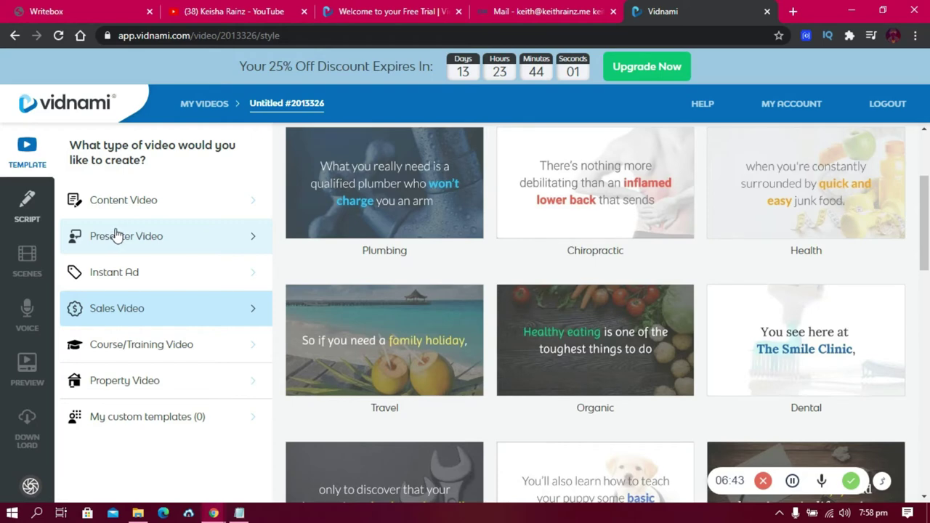
# Use the landscape Polar Ice template from the Content Video type for the new video.
pyautogui.click(164, 200)
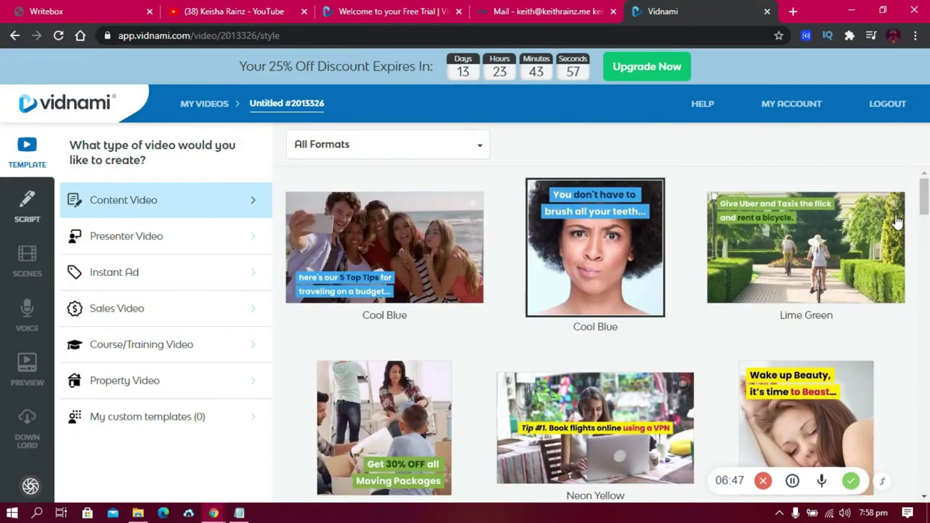
pyautogui.moveTo(925, 205); pyautogui.dragTo(926, 433)
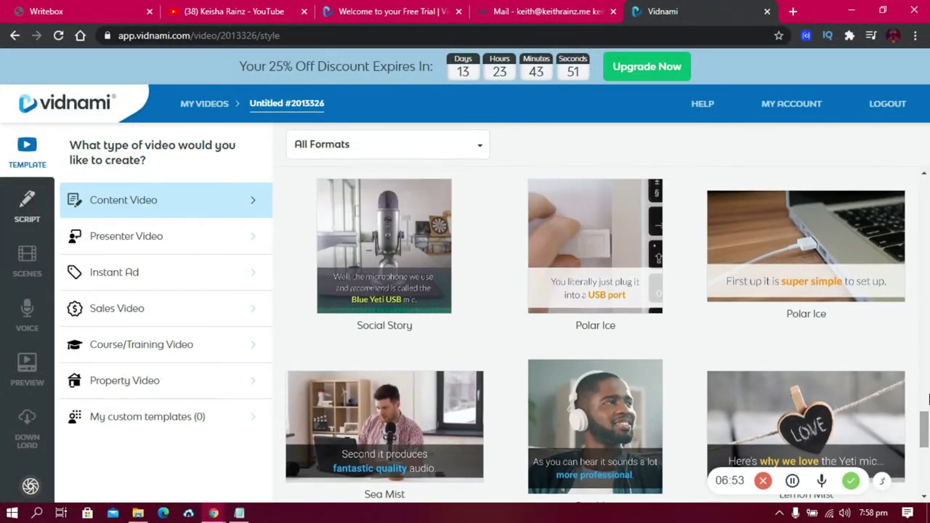
pyautogui.click(785, 233)
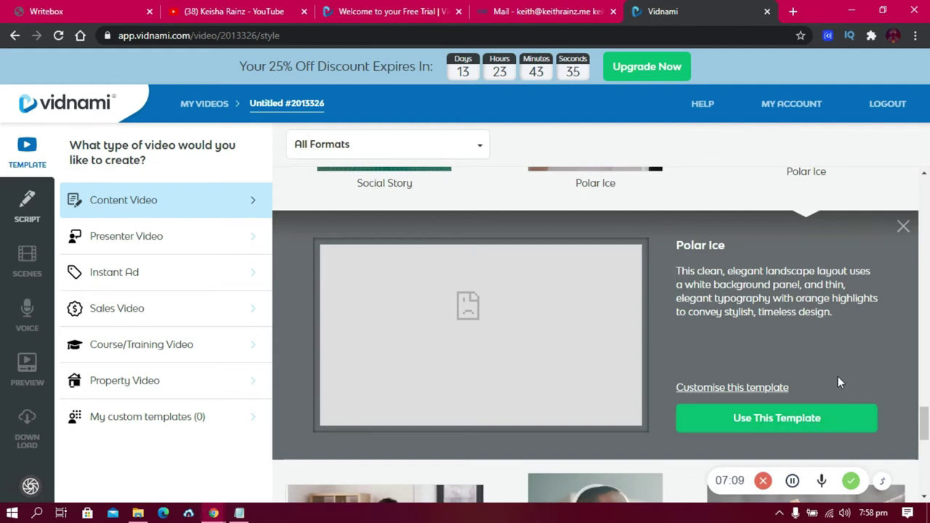
pyautogui.click(798, 427)
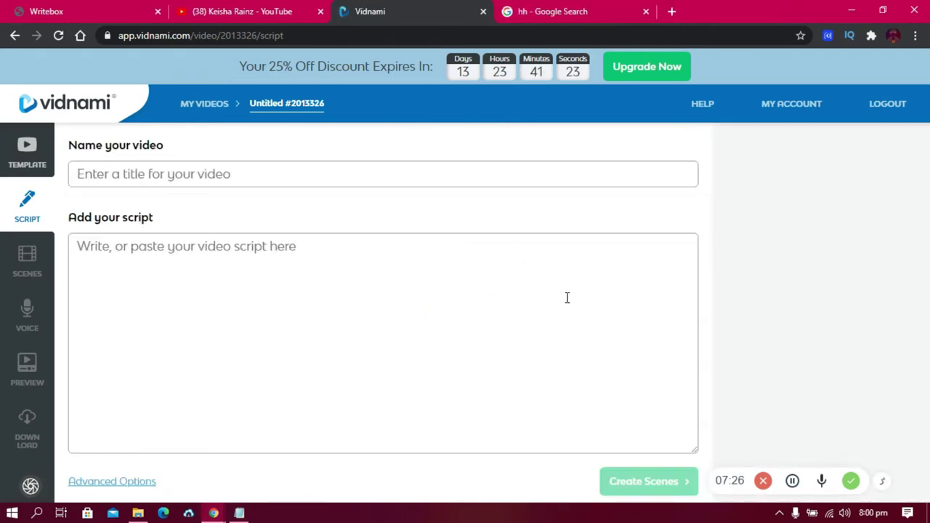
# Title the video with "about" followed by the creator's first name, and make the script box ready for text.
pyautogui.click(184, 174)
pyautogui.write('a')
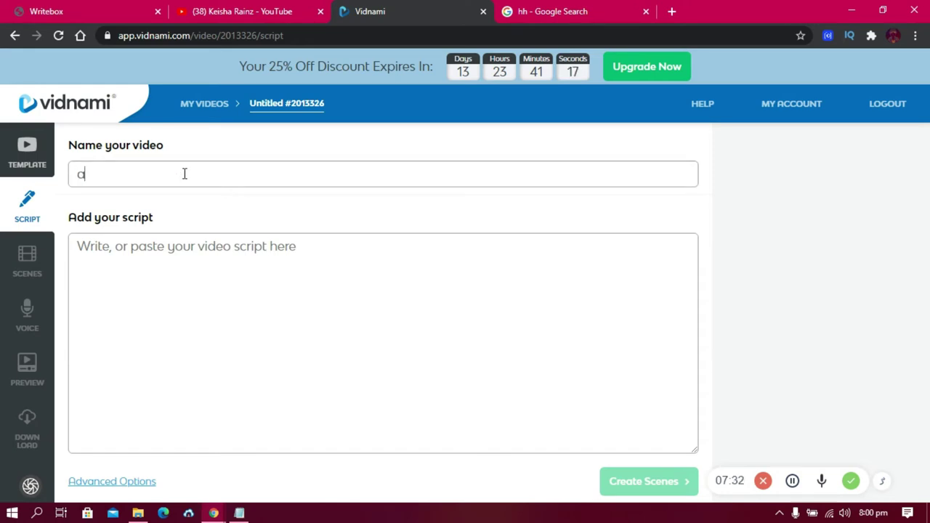
pyautogui.write('bout Keith')
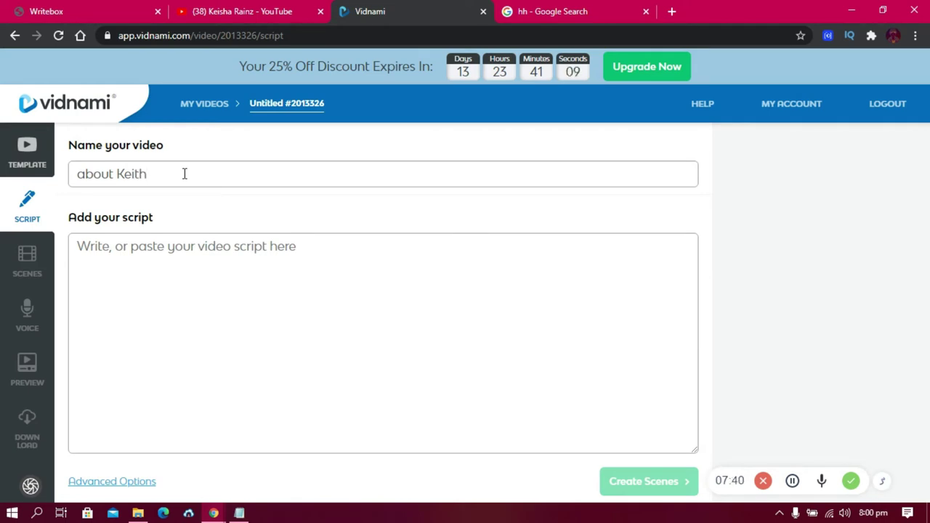
pyautogui.click(195, 265)
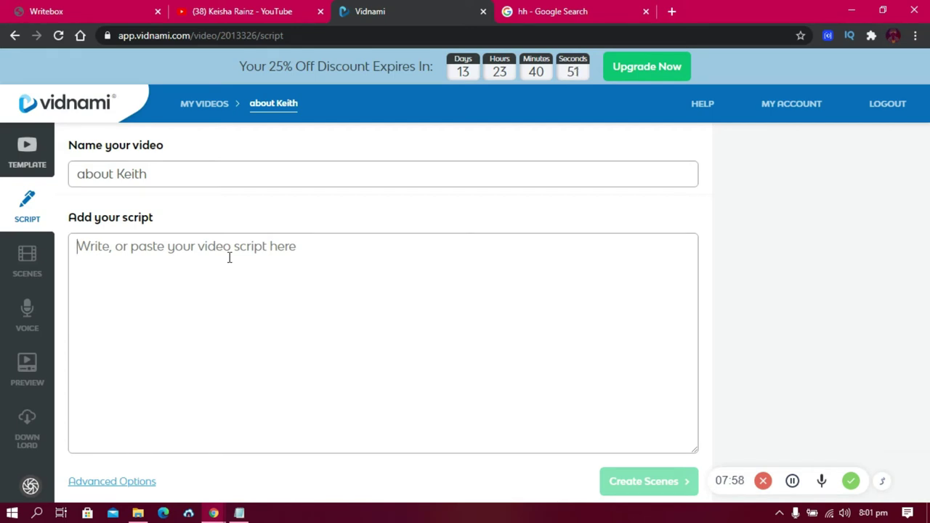
pyautogui.click(229, 257)
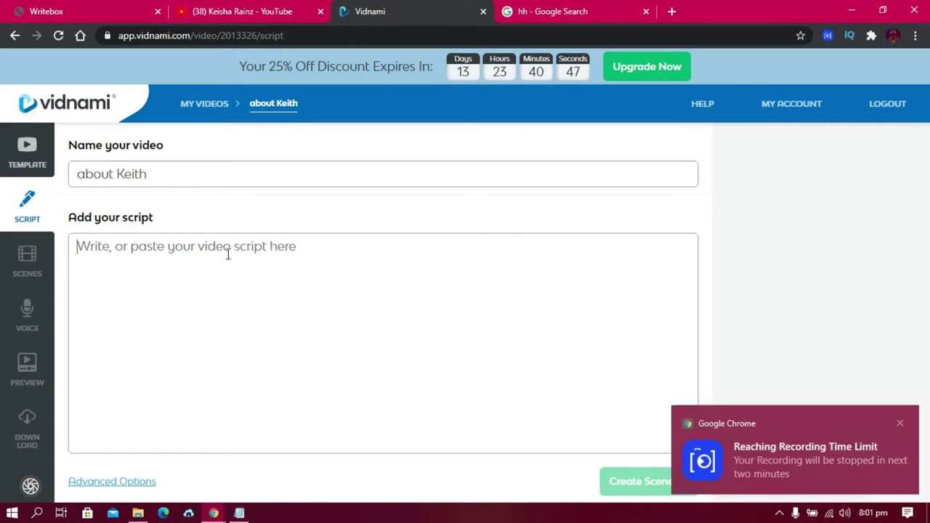
pyautogui.click(900, 423)
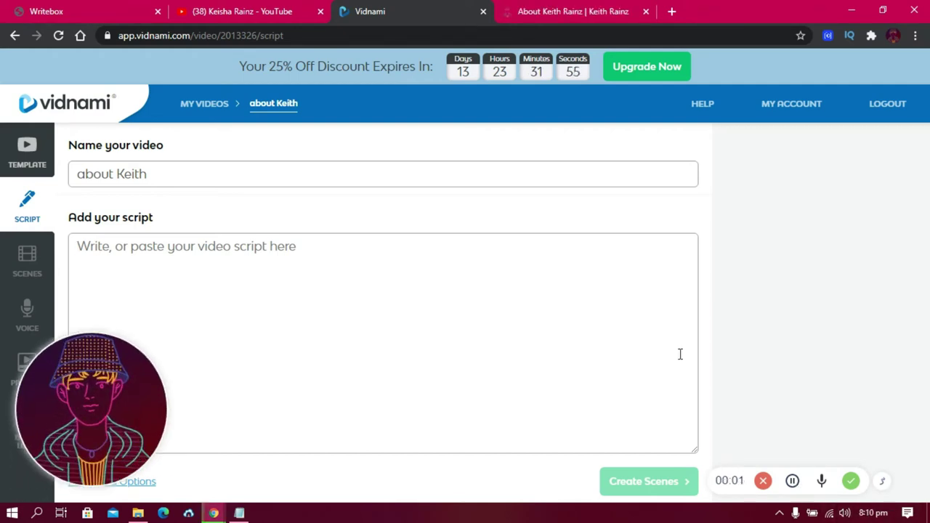
# Copy the main heading and introduction paragraph from the blog's about page into the video script.
pyautogui.click(623, 8)
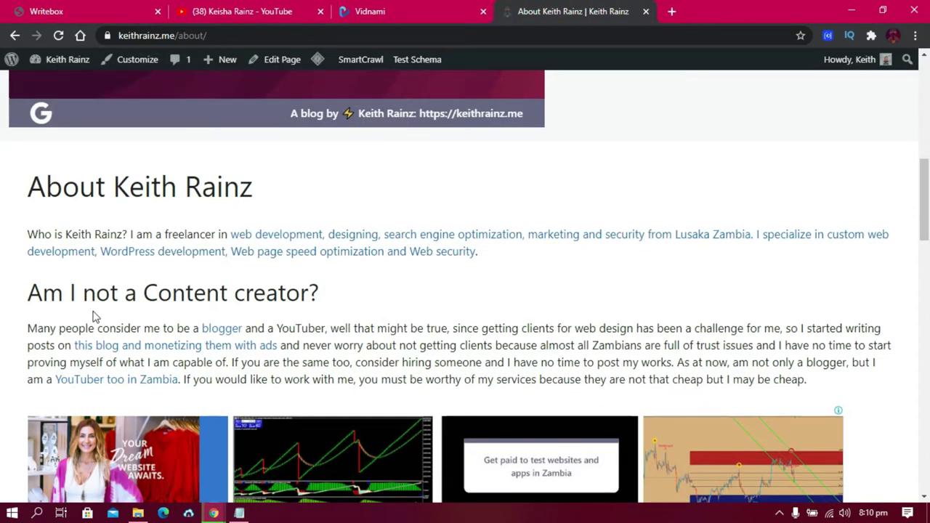
pyautogui.moveTo(29, 179); pyautogui.dragTo(485, 251)
pyautogui.hotkey('ctrl', 'c')
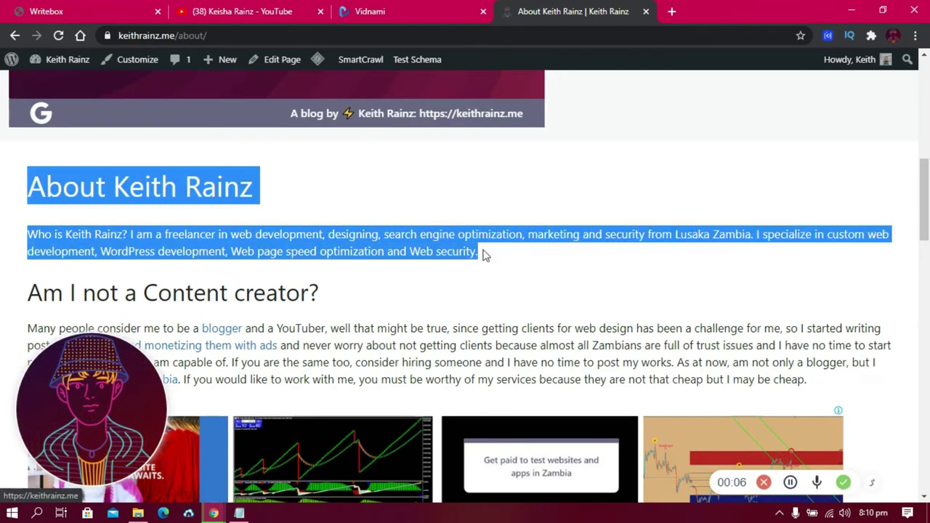
pyautogui.rightClick(175, 180)
pyautogui.click(198, 190)
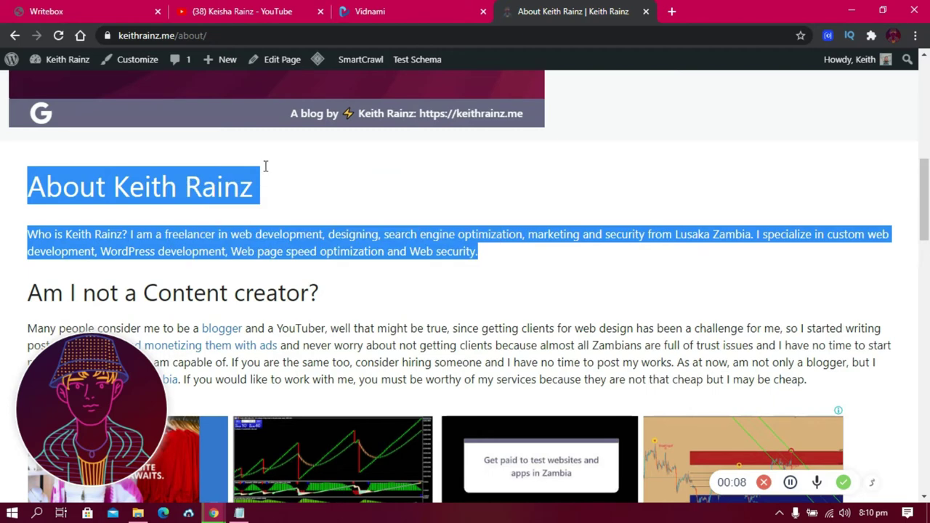
pyautogui.click(461, 9)
pyautogui.rightClick(324, 269)
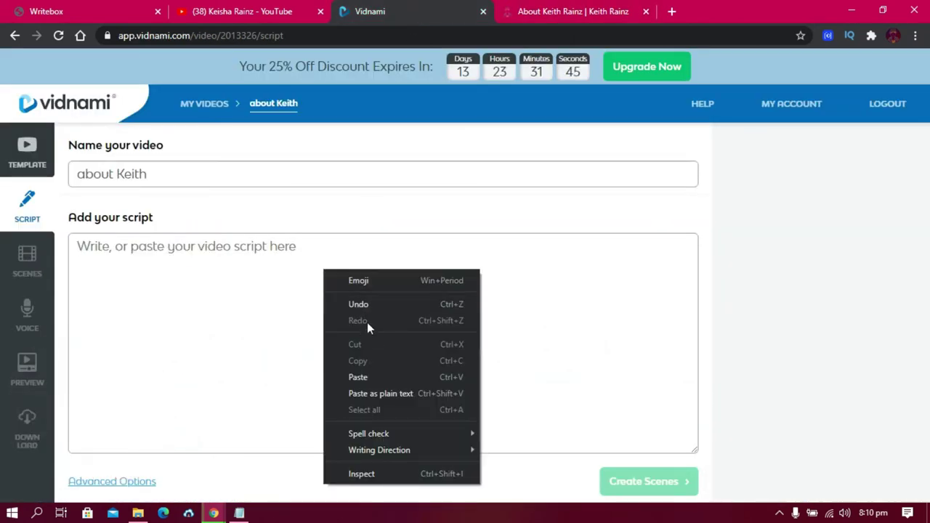
pyautogui.click(359, 377)
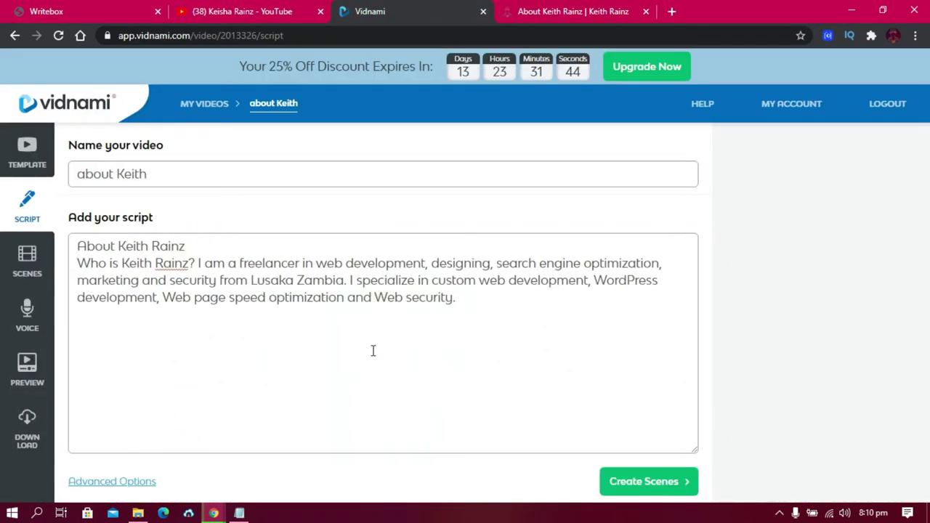
# Append the "Am I not a Content creator?" heading and its paragraph from the about page to the script on a new line.
pyautogui.click(572, 11)
pyautogui.scroll(-1, 927, 207)
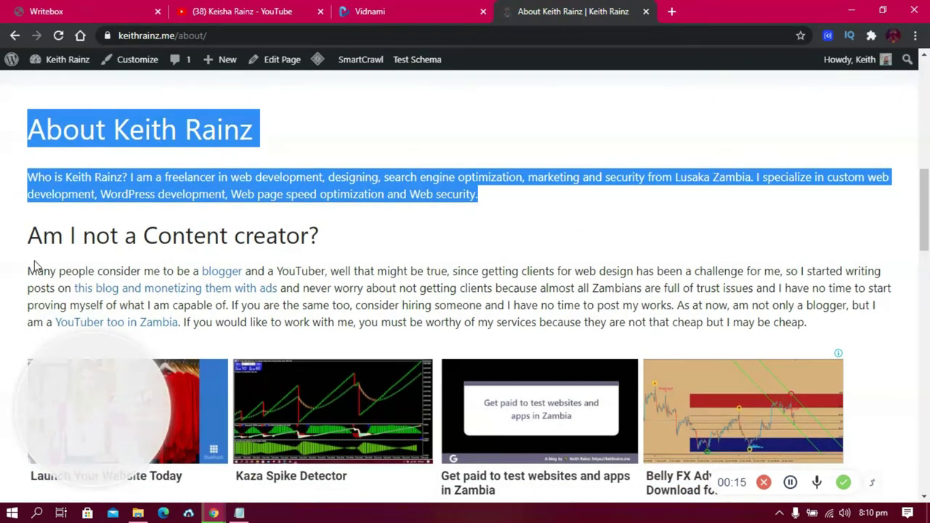
pyautogui.moveTo(19, 249); pyautogui.dragTo(821, 330)
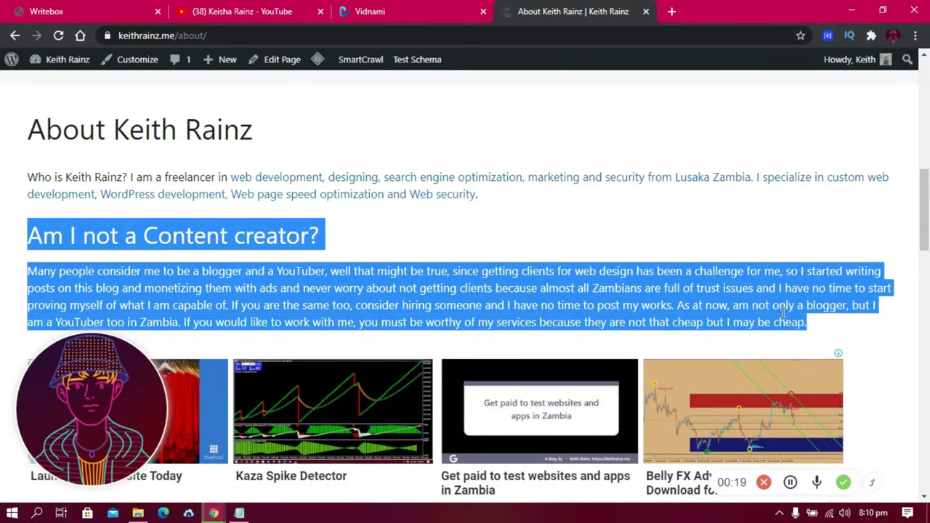
pyautogui.rightClick(747, 306)
pyautogui.click(751, 308)
pyautogui.click(455, 7)
pyautogui.press('Return')
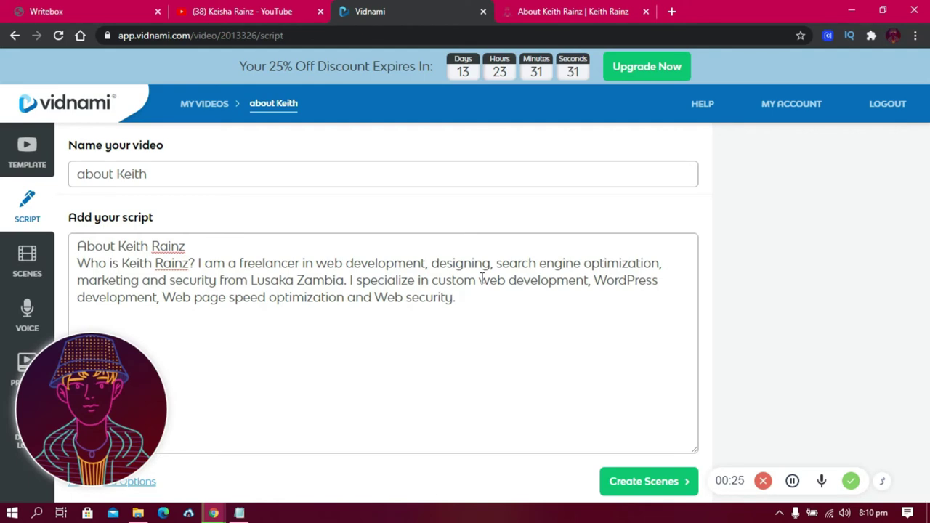
pyautogui.hotkey('ctrl', 'v')
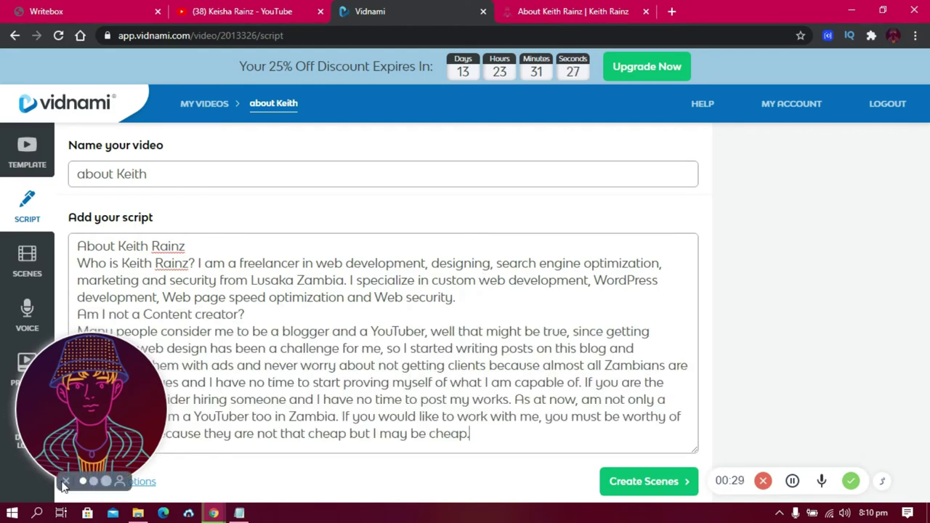
# Add full stops to the script's heading lines and create the scenes from the script.
pyautogui.click(64, 483)
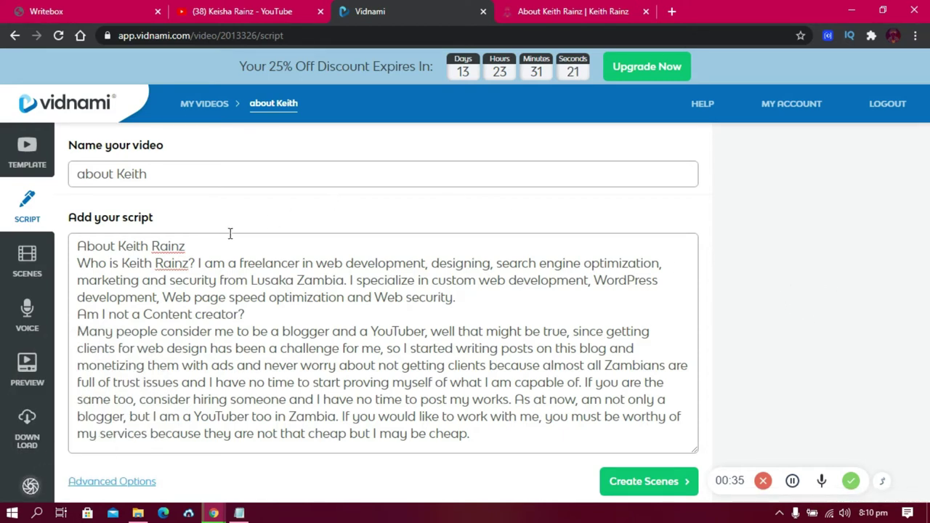
pyautogui.write('..')
pyautogui.click(628, 467)
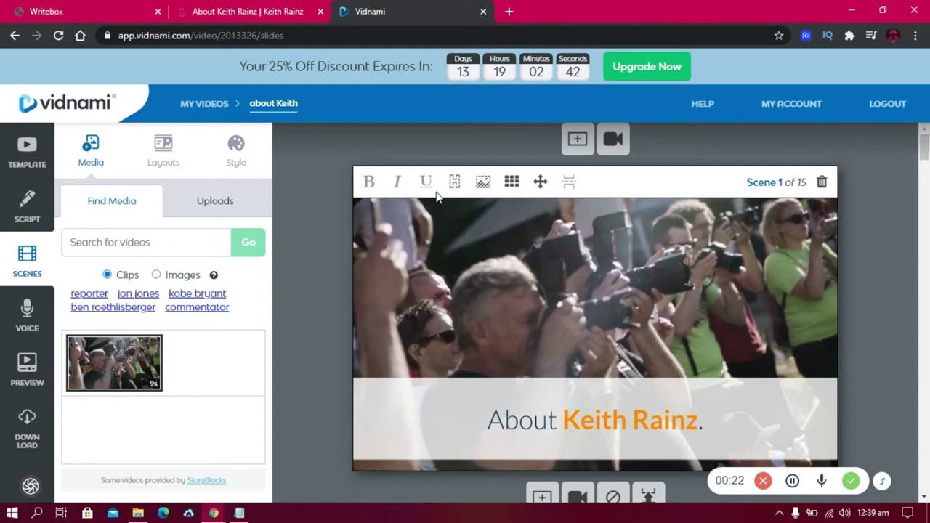
# Change the text position of scene 1 to the middle-left cell of the frame.
pyautogui.click(512, 185)
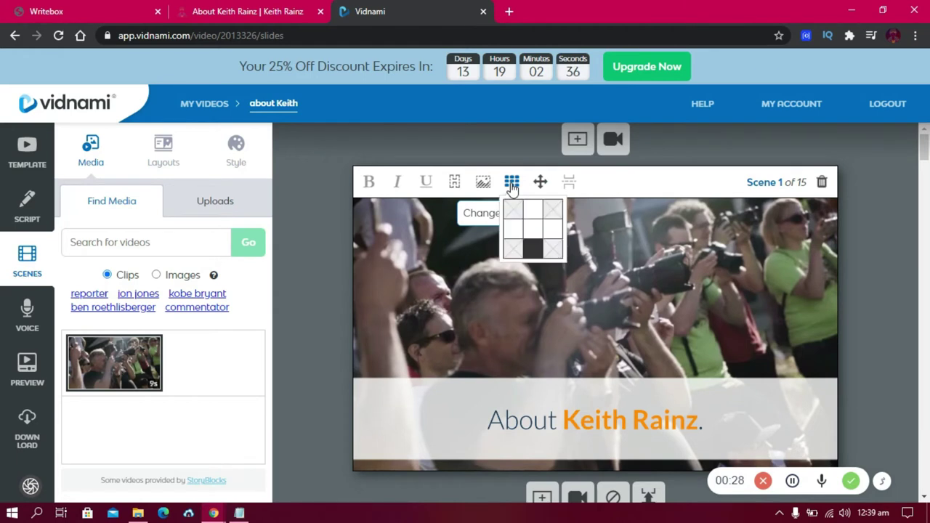
pyautogui.click(514, 229)
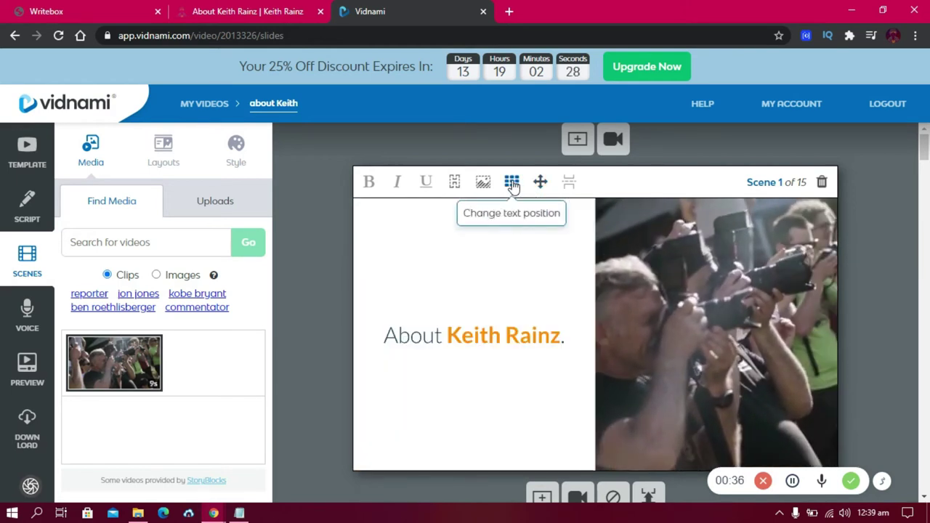
# Change scene 1's text position so the text sits in a band along the bottom of the frame.
pyautogui.click(512, 184)
pyautogui.click(534, 249)
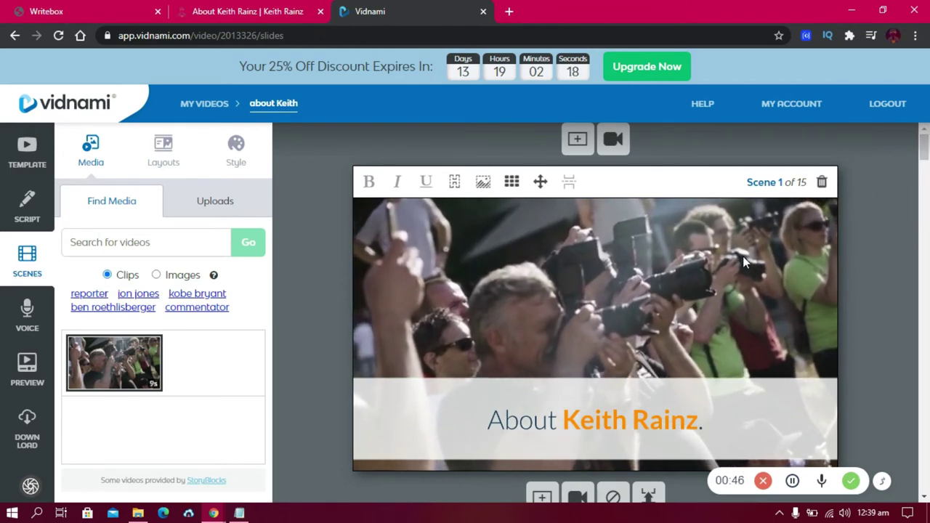
# Look through the remaining scenes and continue to adding a voice track to the video.
pyautogui.scroll(-1, 925, 149)
pyautogui.moveTo(925, 149); pyautogui.dragTo(925, 167)
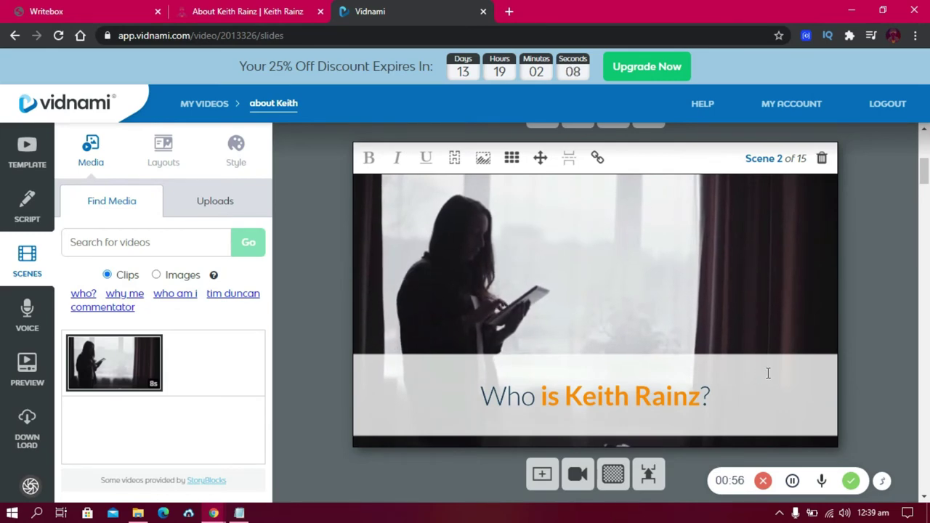
pyautogui.moveTo(925, 169); pyautogui.dragTo(926, 213)
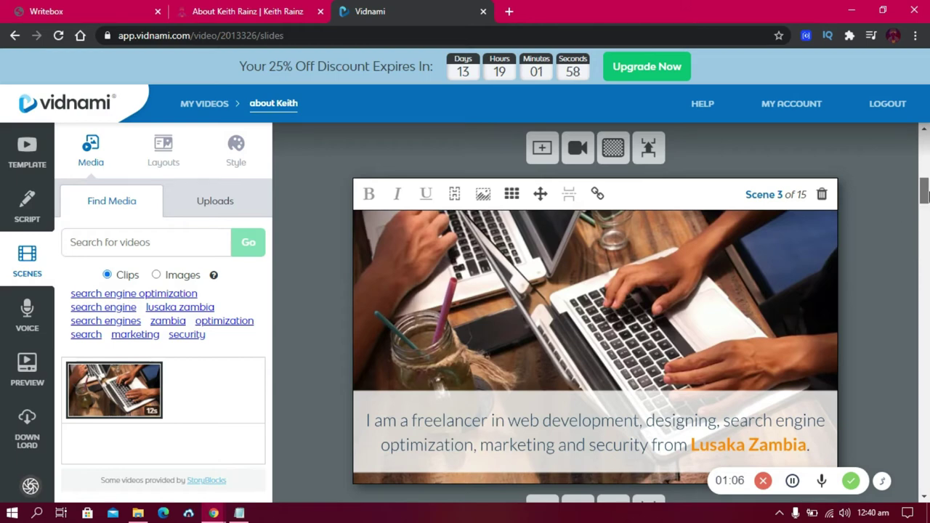
pyautogui.moveTo(925, 191); pyautogui.dragTo(892, 442)
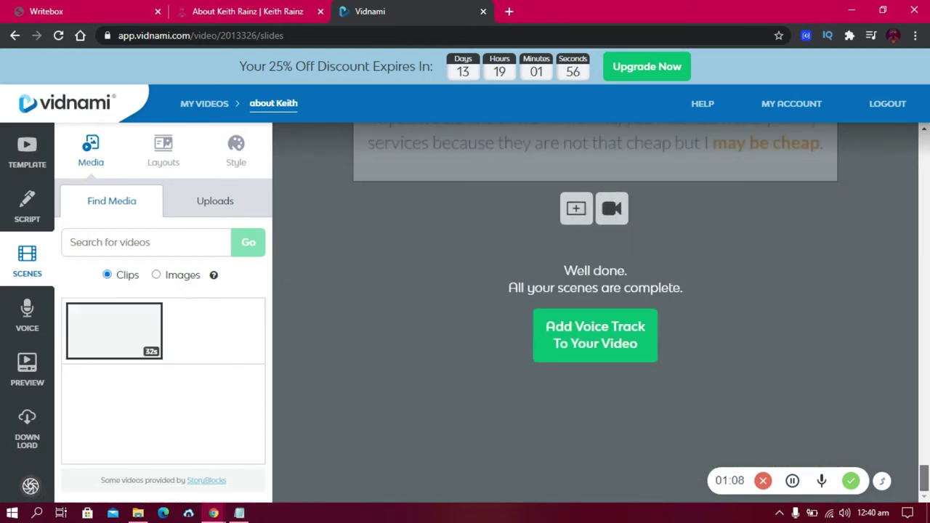
pyautogui.click(609, 338)
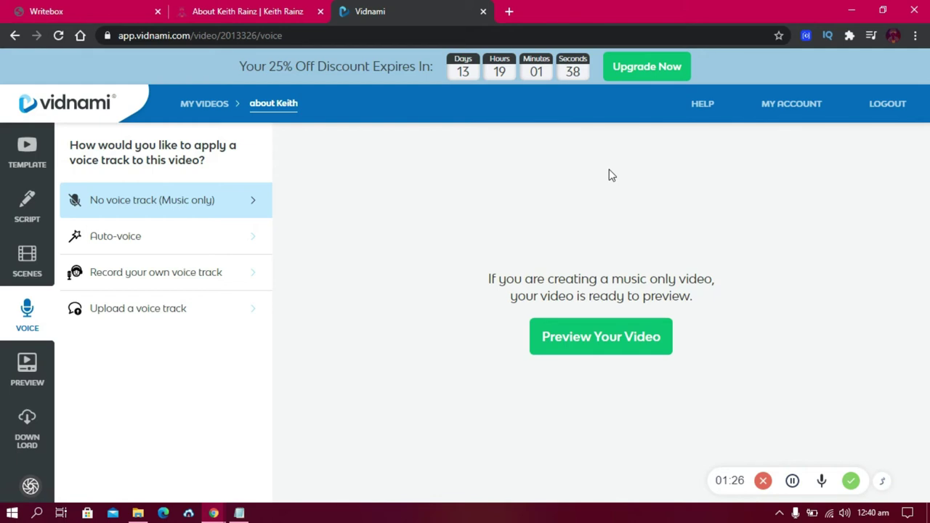
# Choose Auto-voice for the video's voice track and play the sample of the Heidi voice.
pyautogui.click(208, 250)
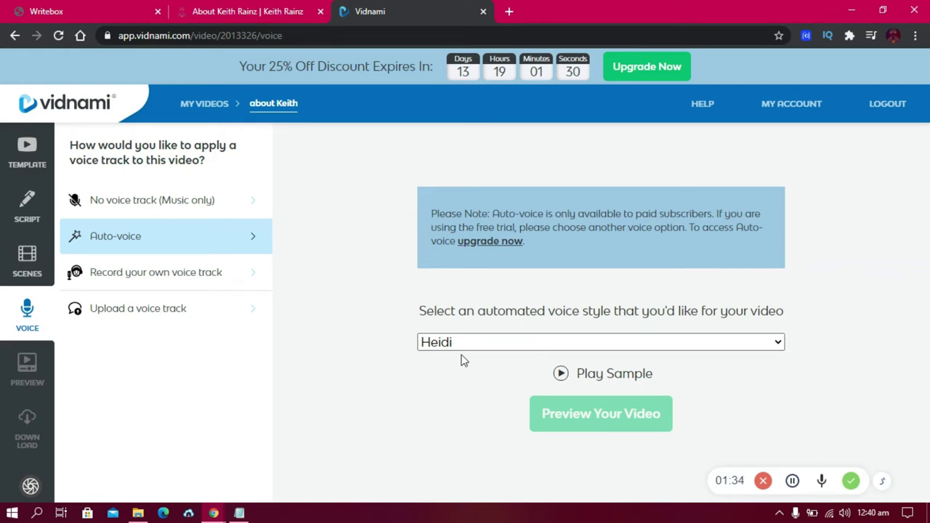
pyautogui.click(561, 375)
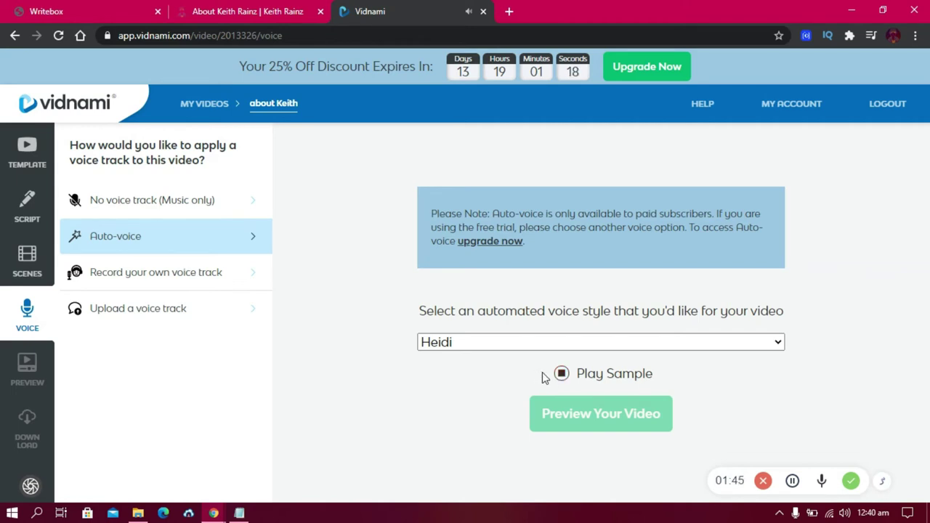
pyautogui.click(559, 374)
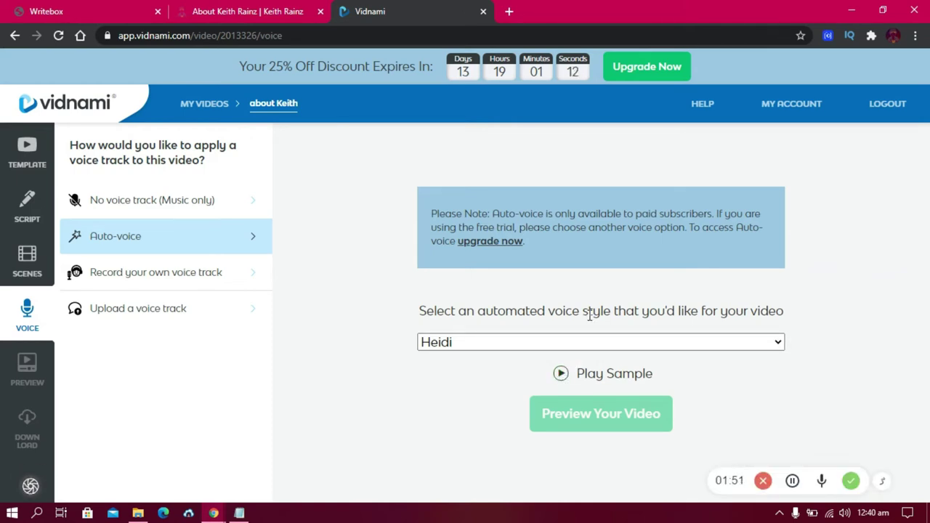
# Select the United Kingdom voice Kate as the automated voice style and play its sample.
pyautogui.click(779, 342)
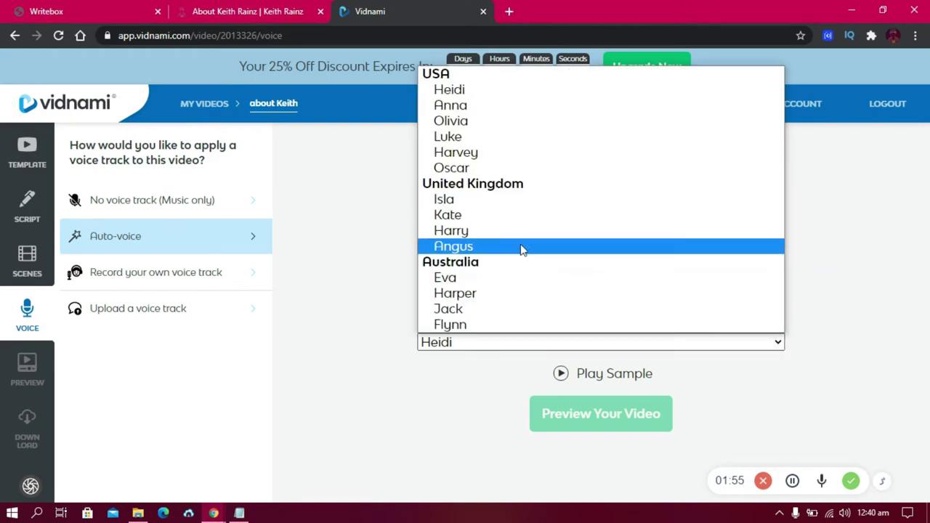
pyautogui.click(469, 216)
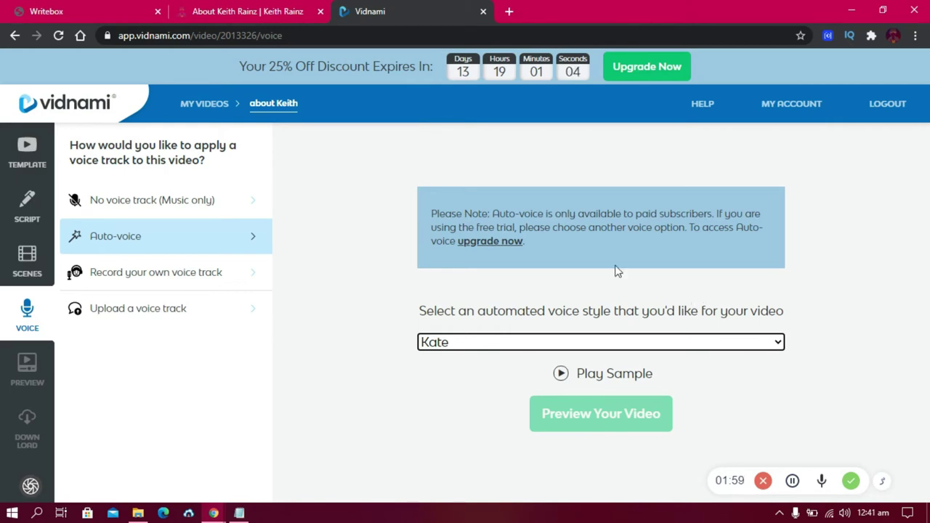
pyautogui.moveTo(458, 214); pyautogui.dragTo(676, 216)
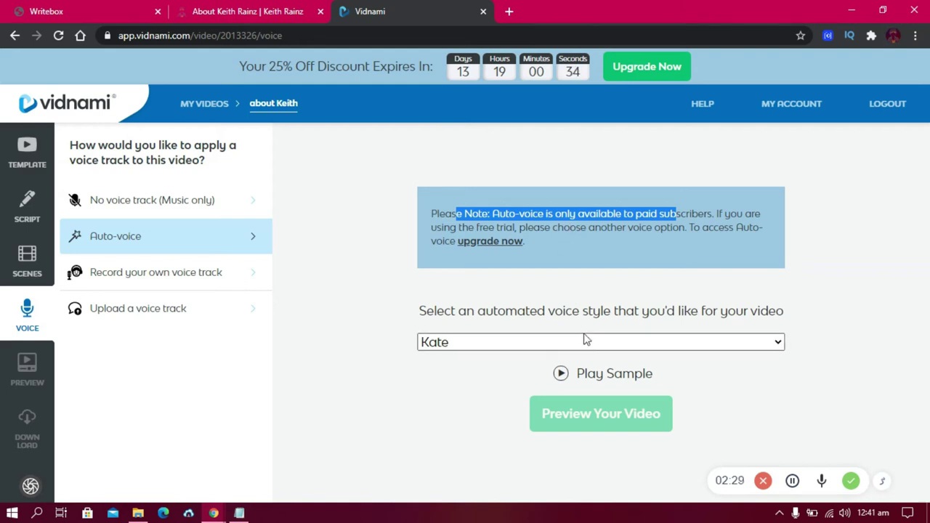
pyautogui.click(564, 375)
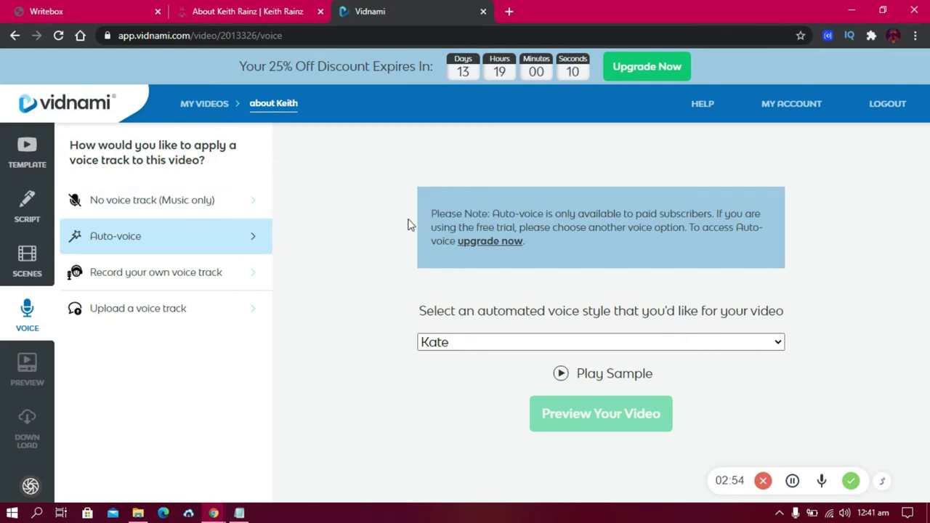
# Look at the options for recording your own voice track and for uploading a voice track.
pyautogui.click(219, 279)
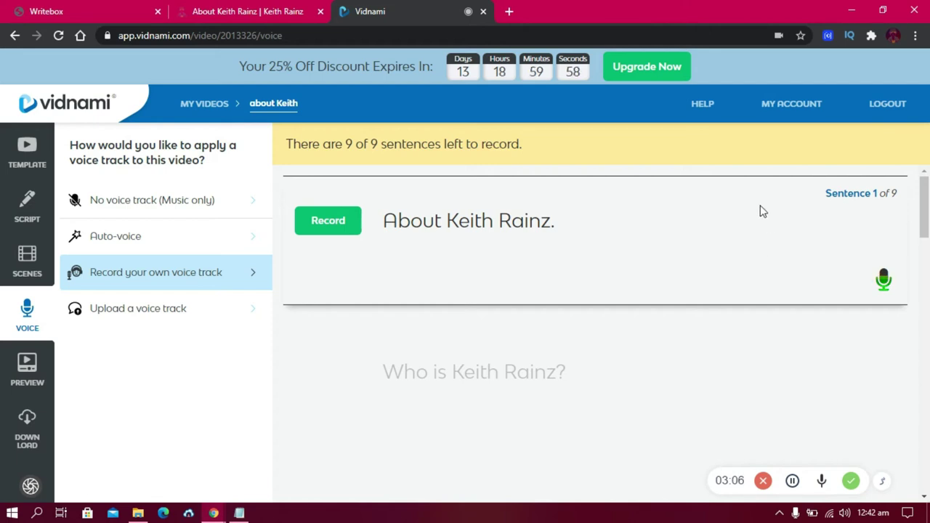
pyautogui.click(164, 316)
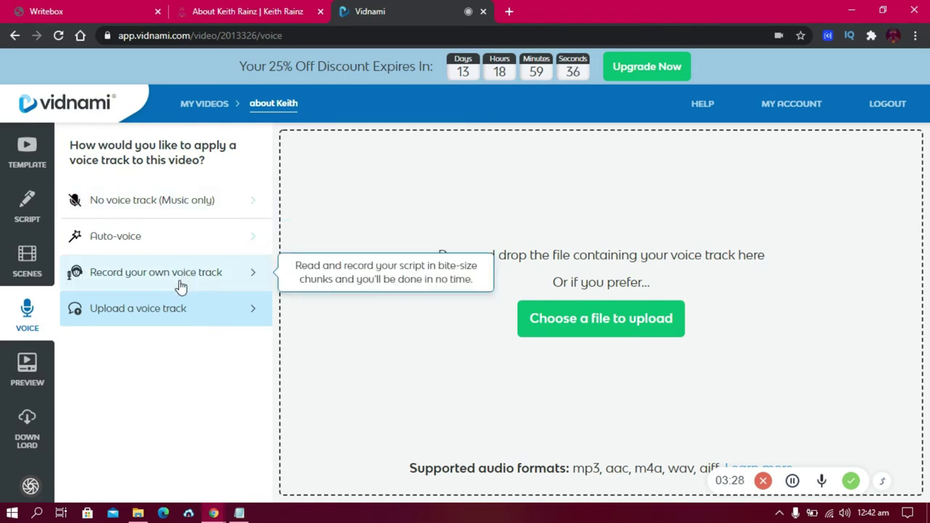
# Set the video to no voice track (music only) and play about half of its preview.
pyautogui.click(196, 202)
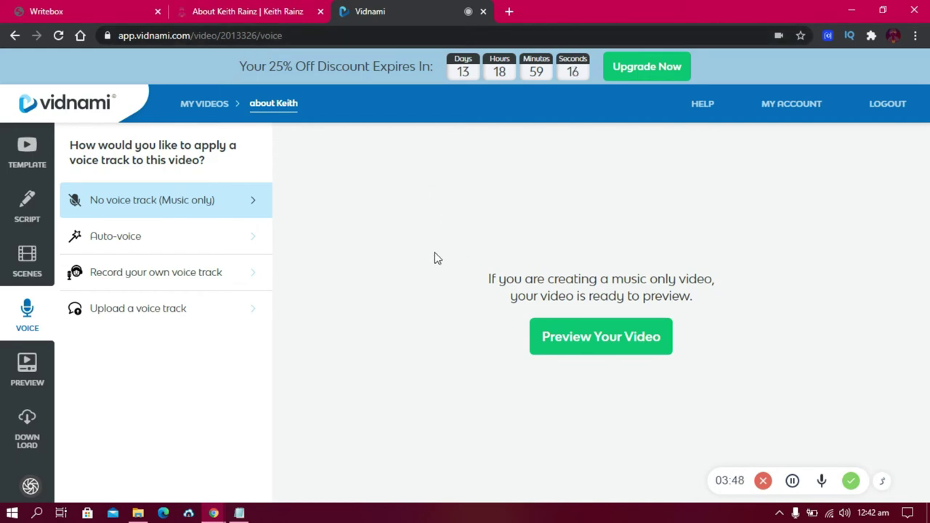
pyautogui.click(610, 340)
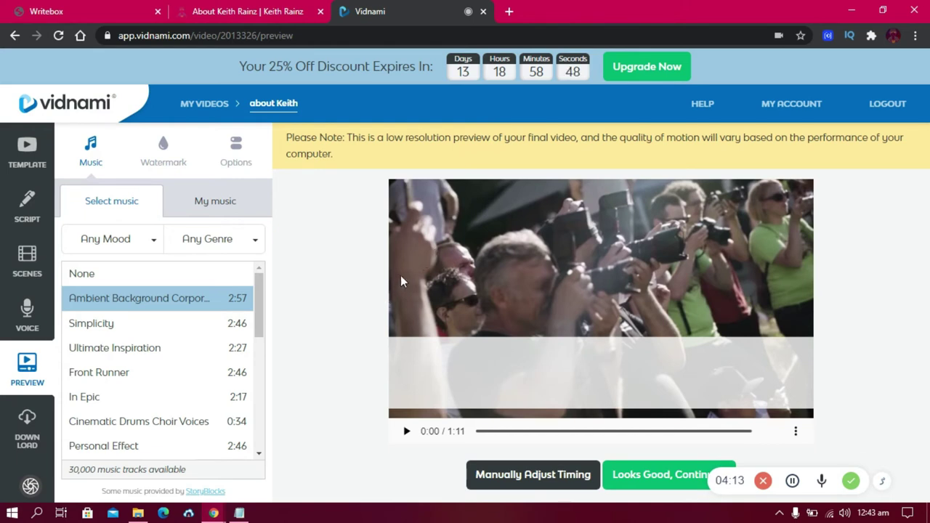
pyautogui.click(406, 432)
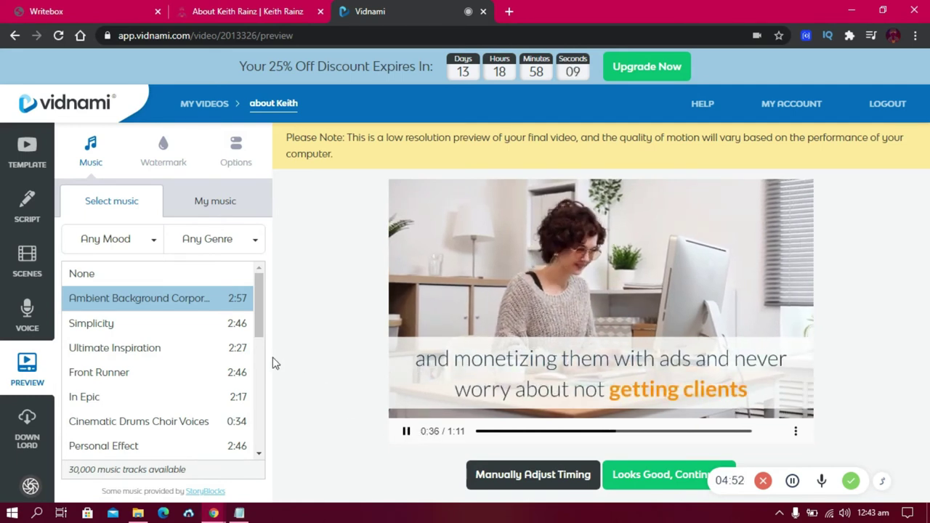
pyautogui.press('space')
# Change the background music to the In Epic track and play a few seconds of the updated preview.
pyautogui.moveTo(258, 294); pyautogui.dragTo(255, 311)
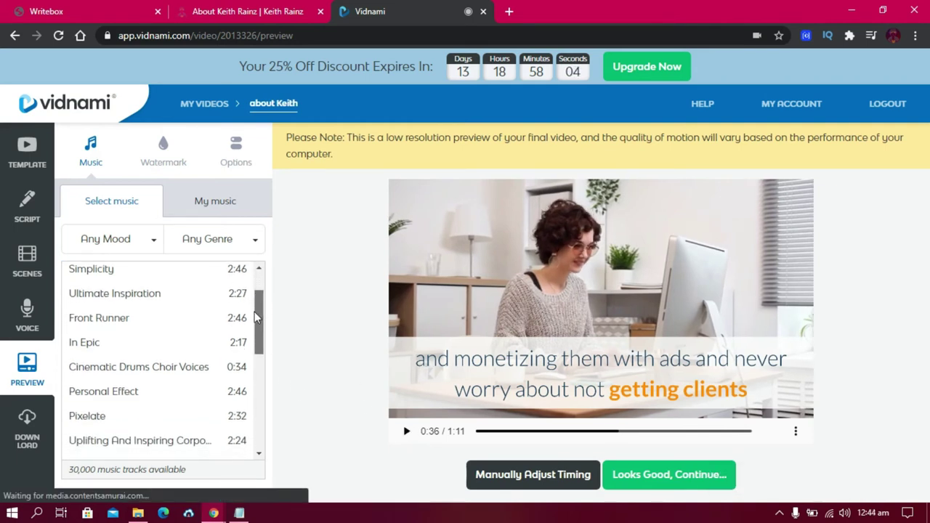
pyautogui.click(128, 348)
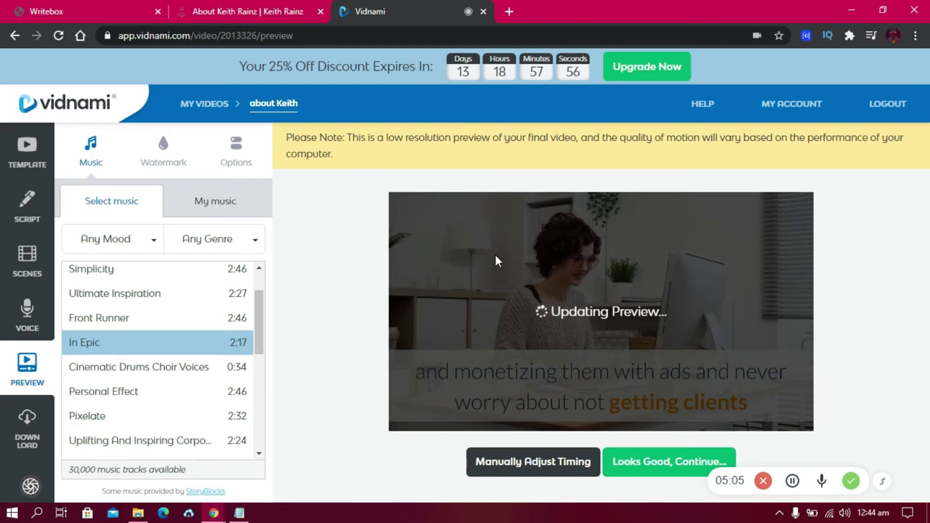
pyautogui.click(402, 431)
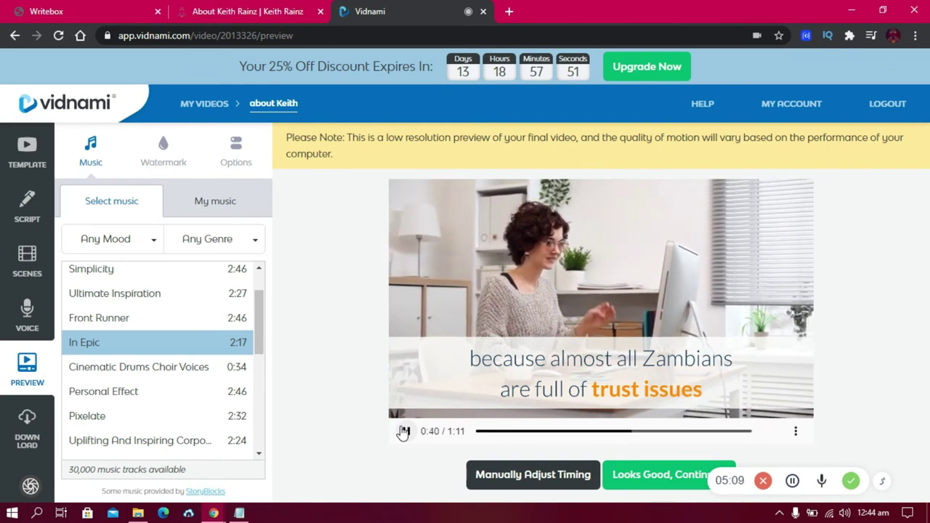
pyautogui.click(426, 407)
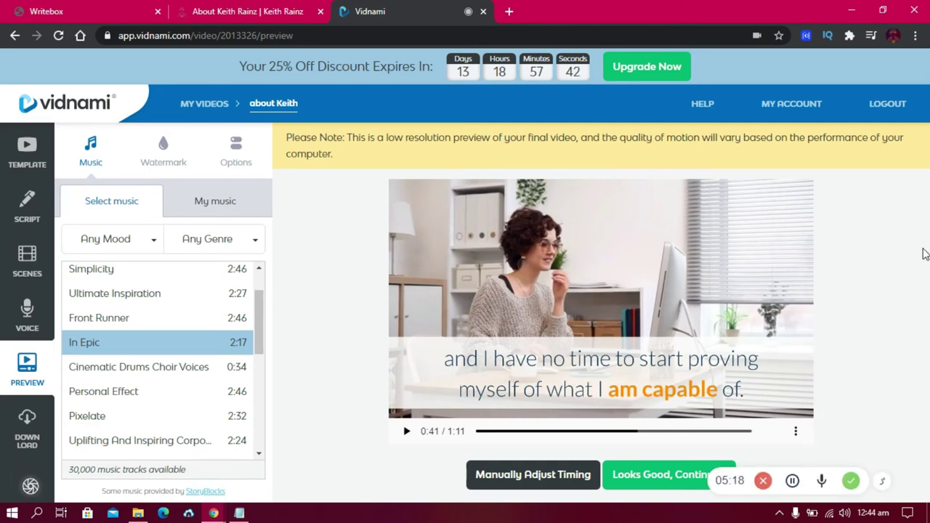
# Accept the preview and generate the video with the HD 720p render resolution.
pyautogui.click(652, 479)
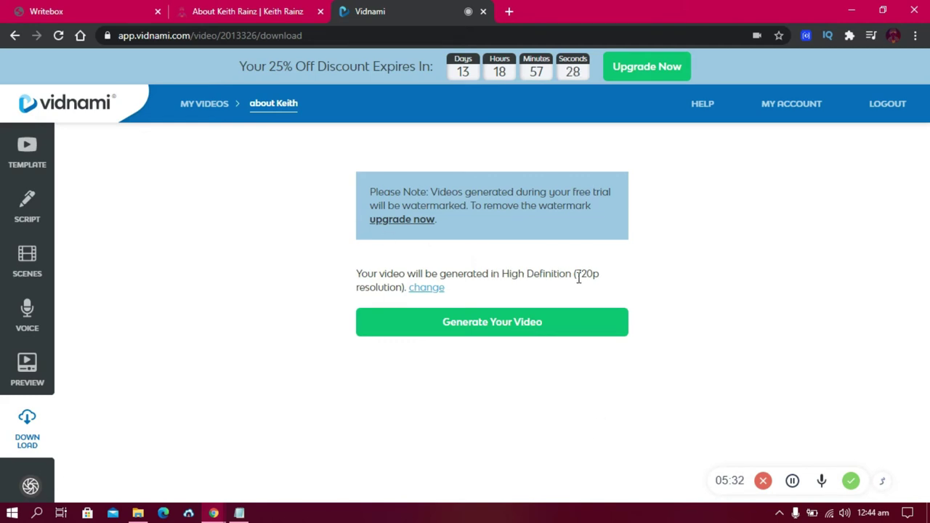
pyautogui.click(426, 289)
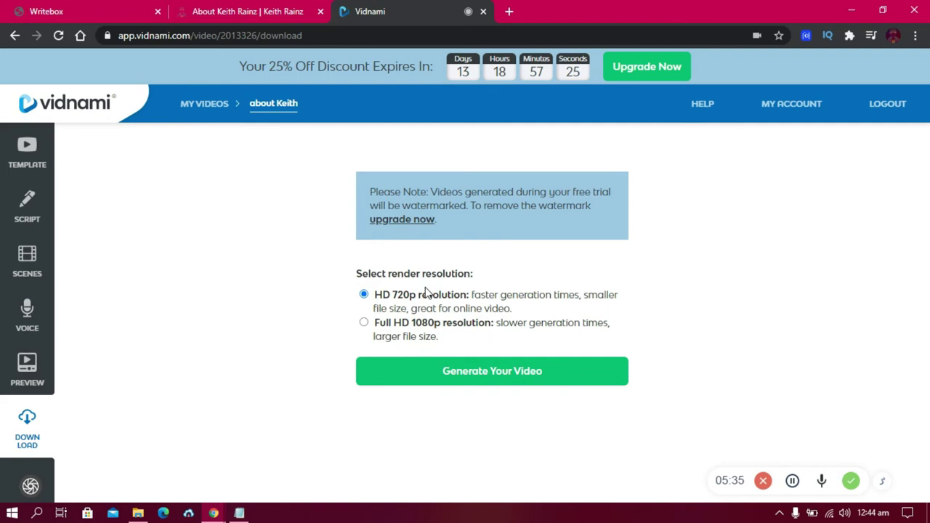
pyautogui.click(412, 323)
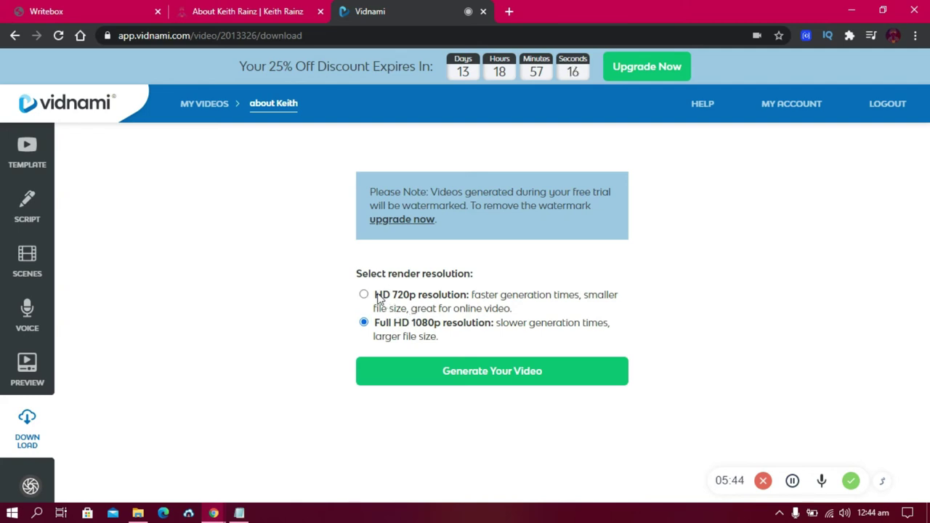
pyautogui.click(376, 295)
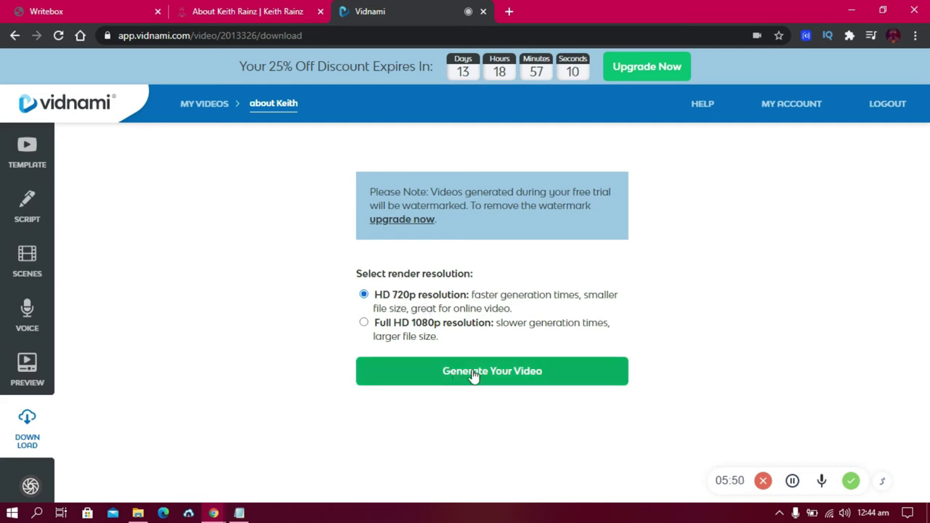
pyautogui.click(527, 375)
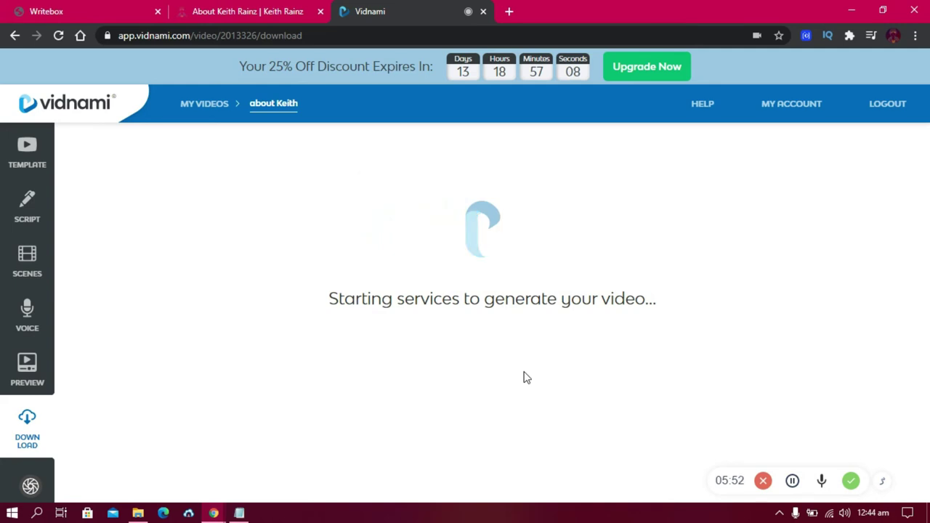
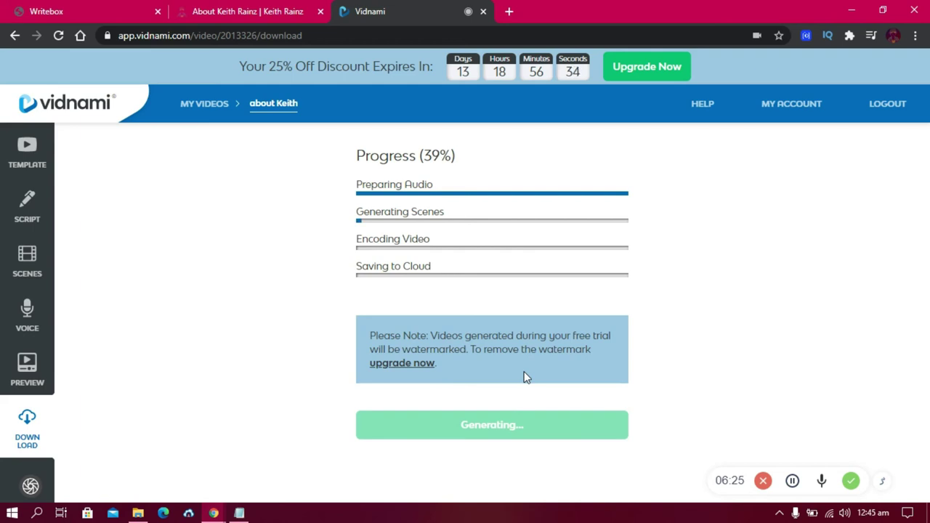
pyautogui.moveTo(378, 333); pyautogui.dragTo(587, 337)
pyautogui.click(458, 333)
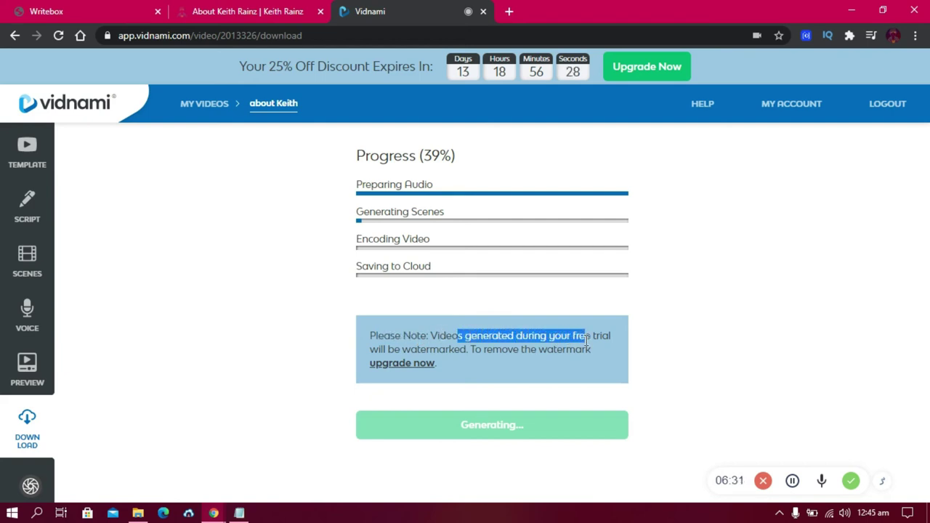
pyautogui.click(483, 343)
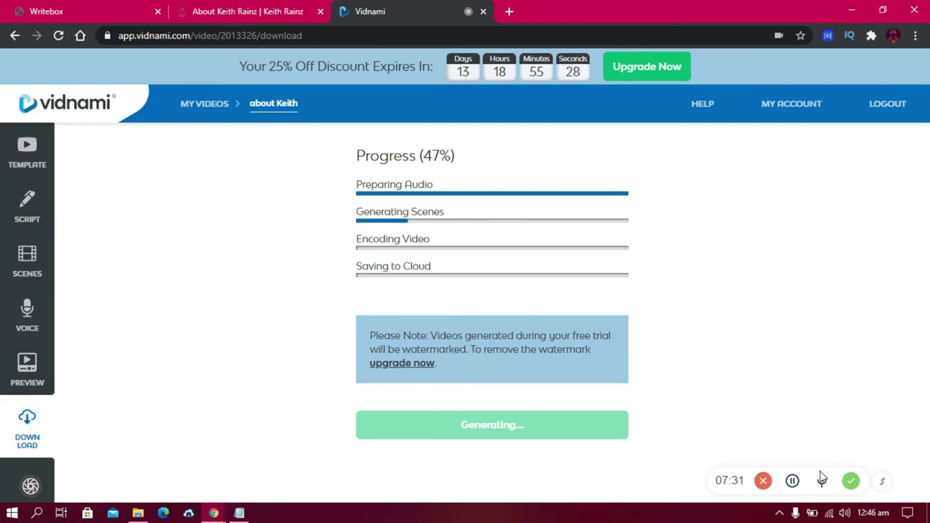
pyautogui.click(793, 481)
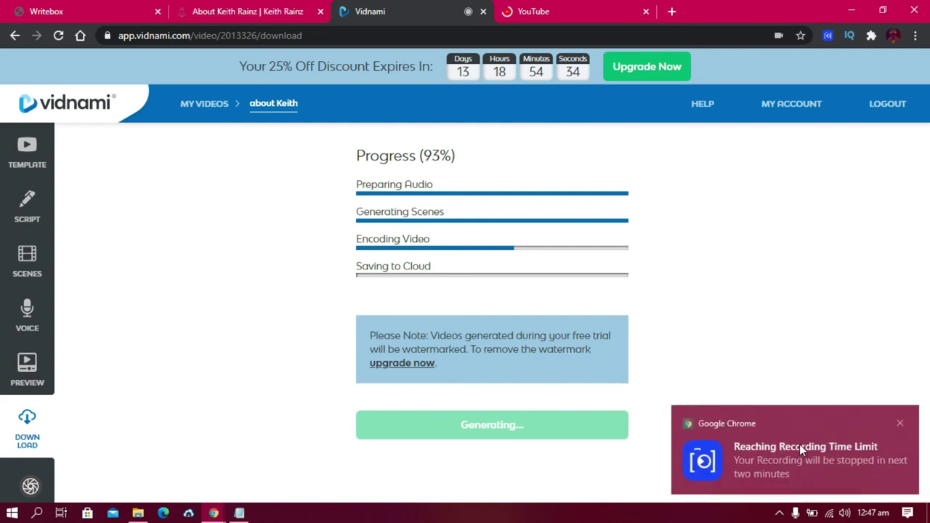
pyautogui.click(900, 424)
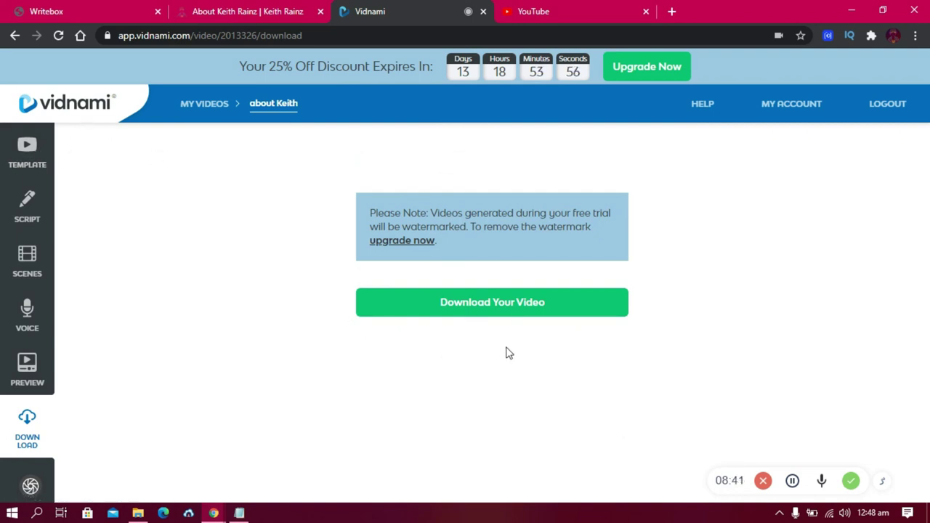
# Download the generated video as an MP4 file.
pyautogui.click(500, 308)
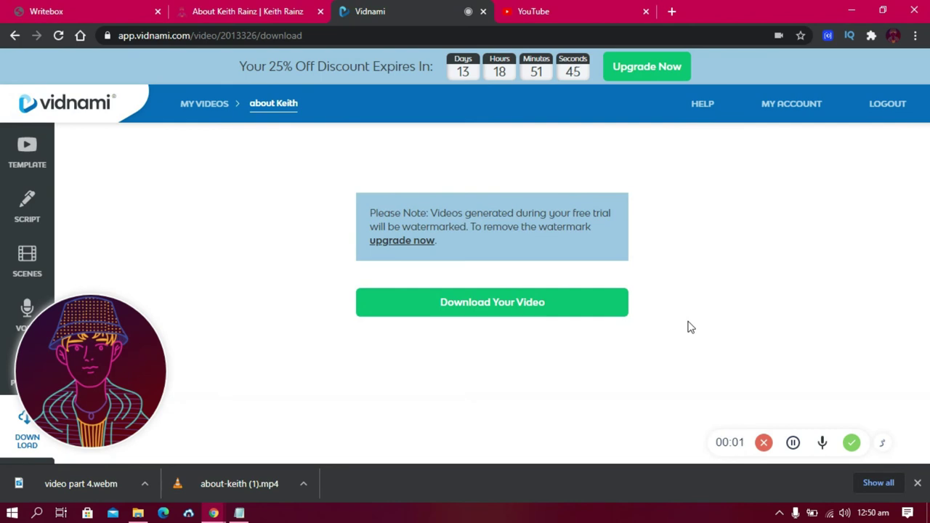
pyautogui.moveTo(70, 424)
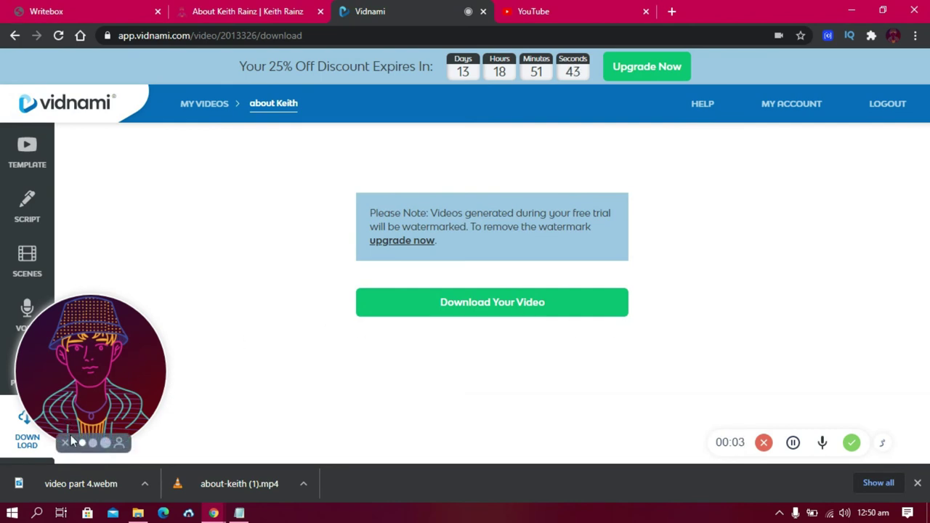
pyautogui.click(64, 443)
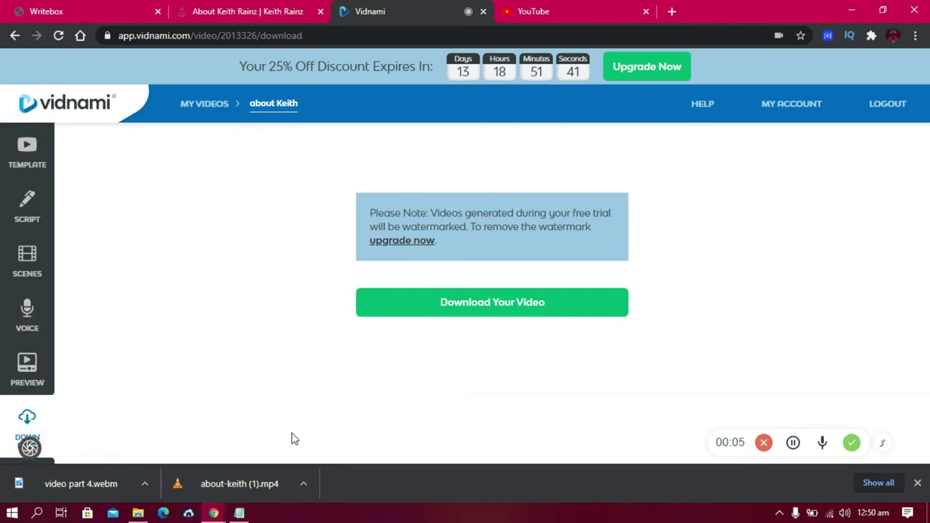
# Play the downloaded MP4 in VLC media player to check the result, and close the player.
pyautogui.click(303, 483)
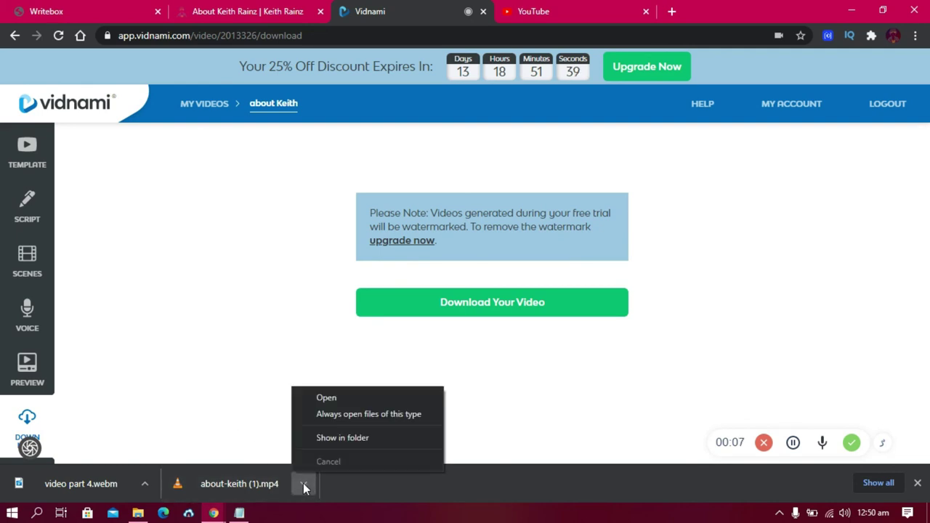
pyautogui.click(347, 397)
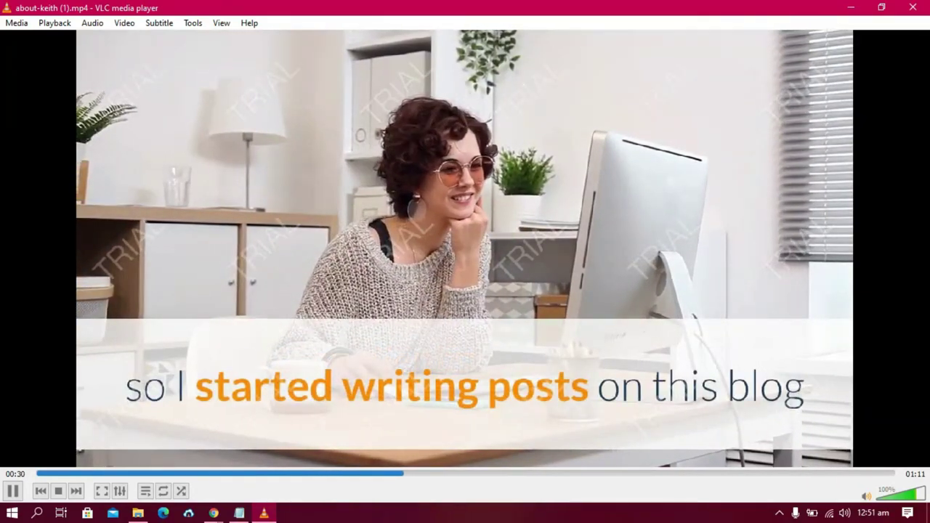
pyautogui.click(14, 492)
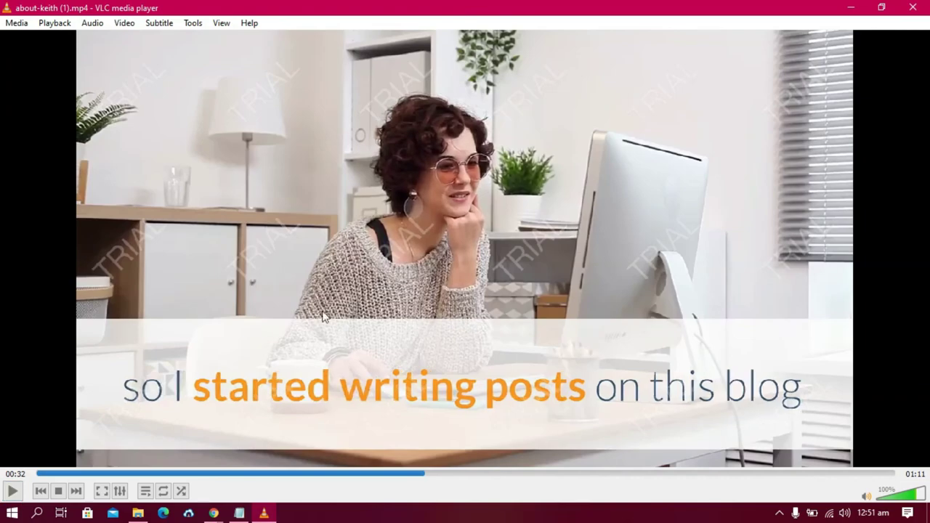
pyautogui.click(928, 6)
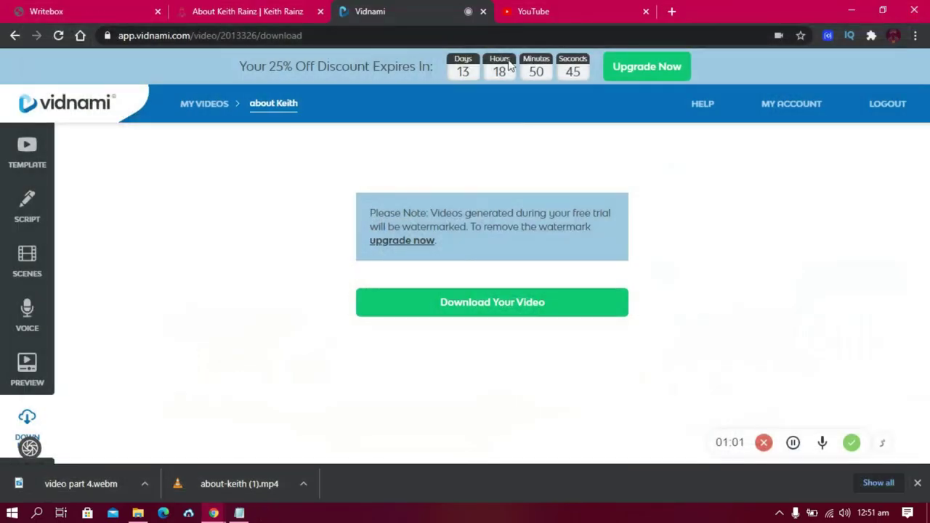